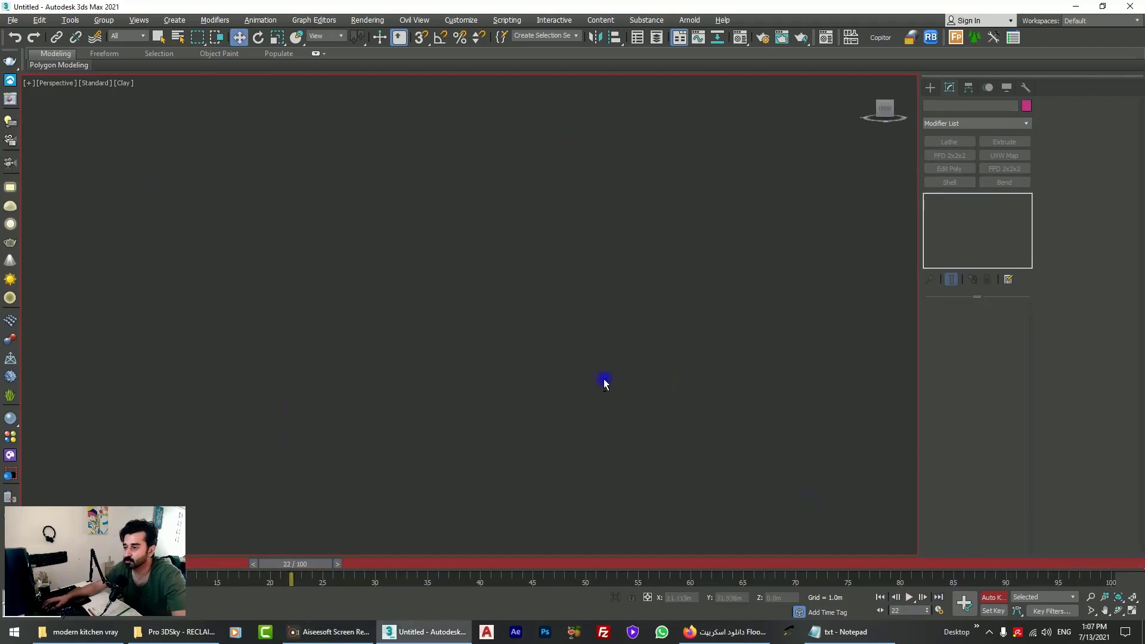
Draw a standard Plane primitive in the maximized Front viewport
key(alt+w)
click(639, 277)
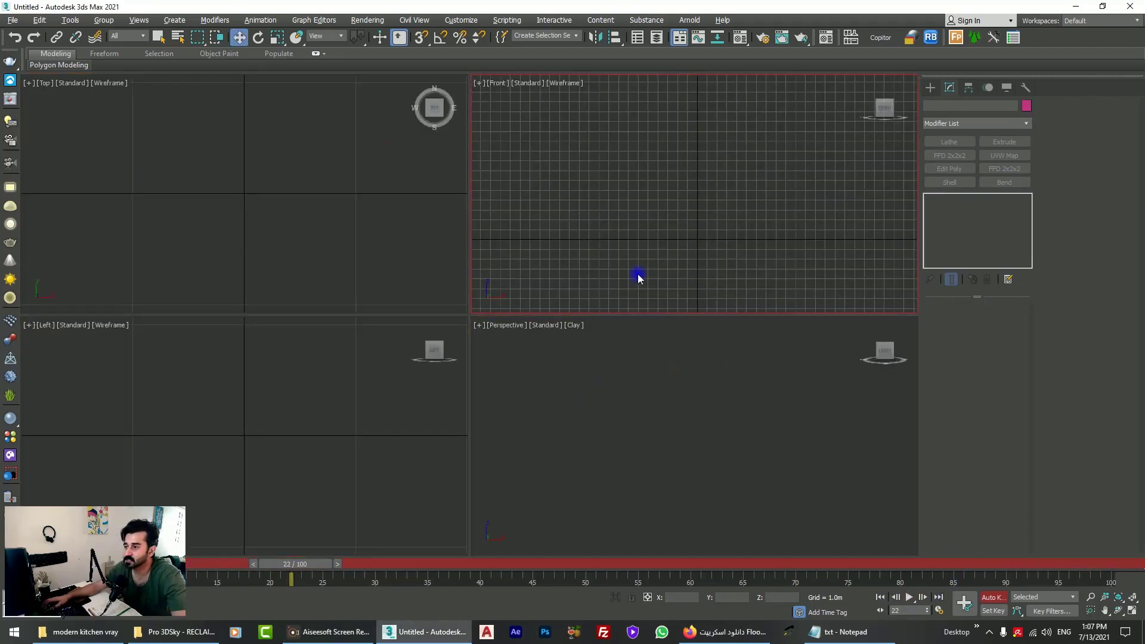
key(alt+w)
key(z)
scroll(547, 321, down, 12)
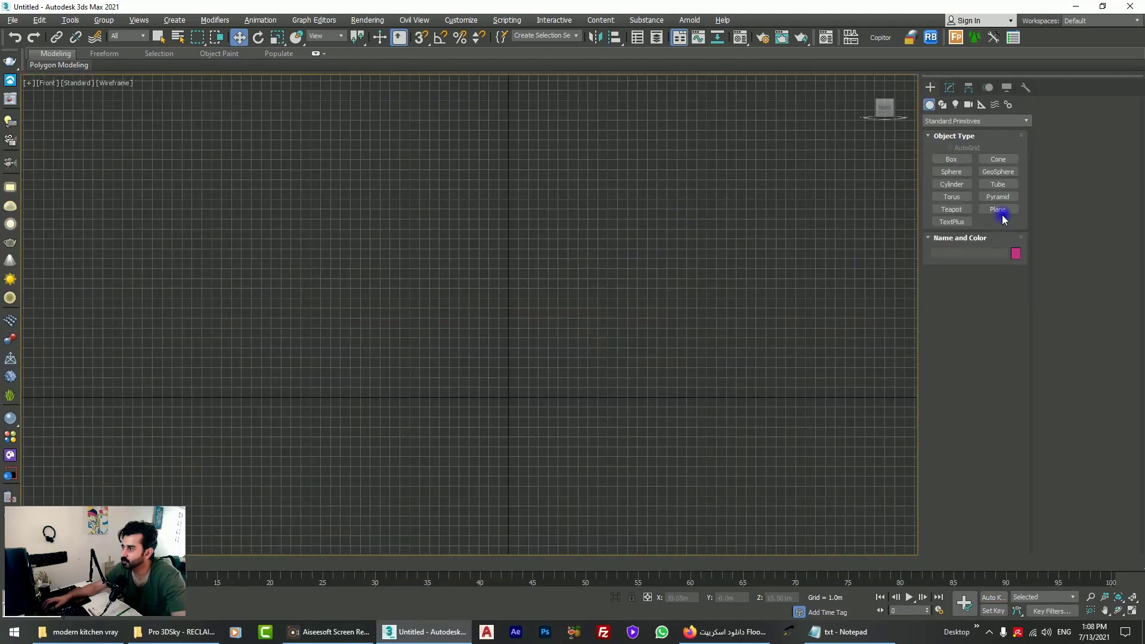
click(999, 210)
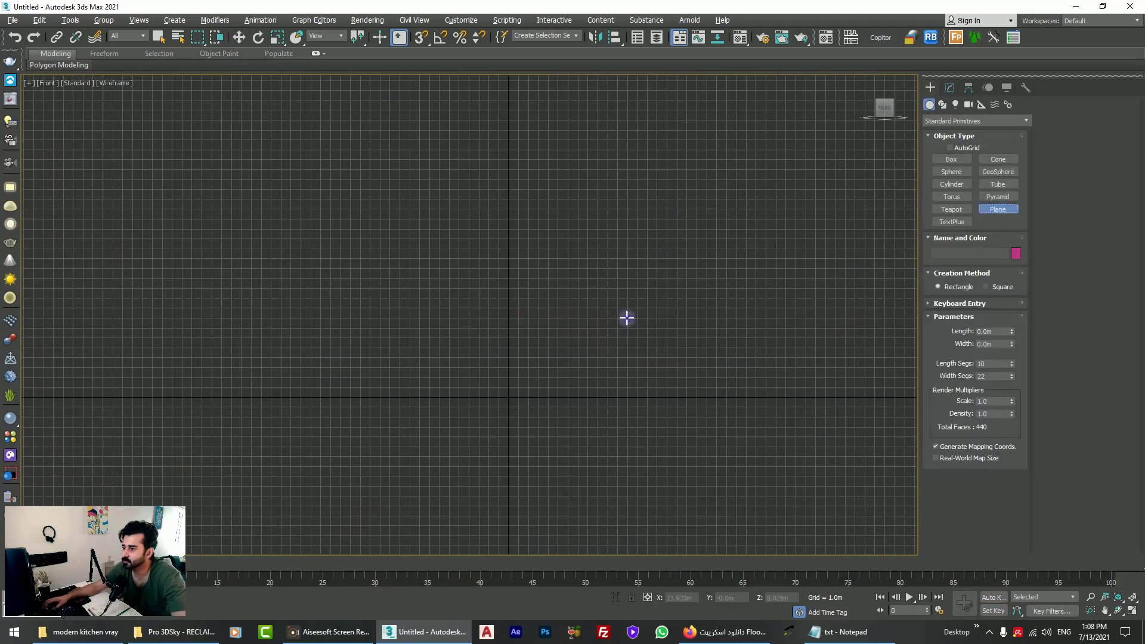
drag(716, 225, 326, 396)
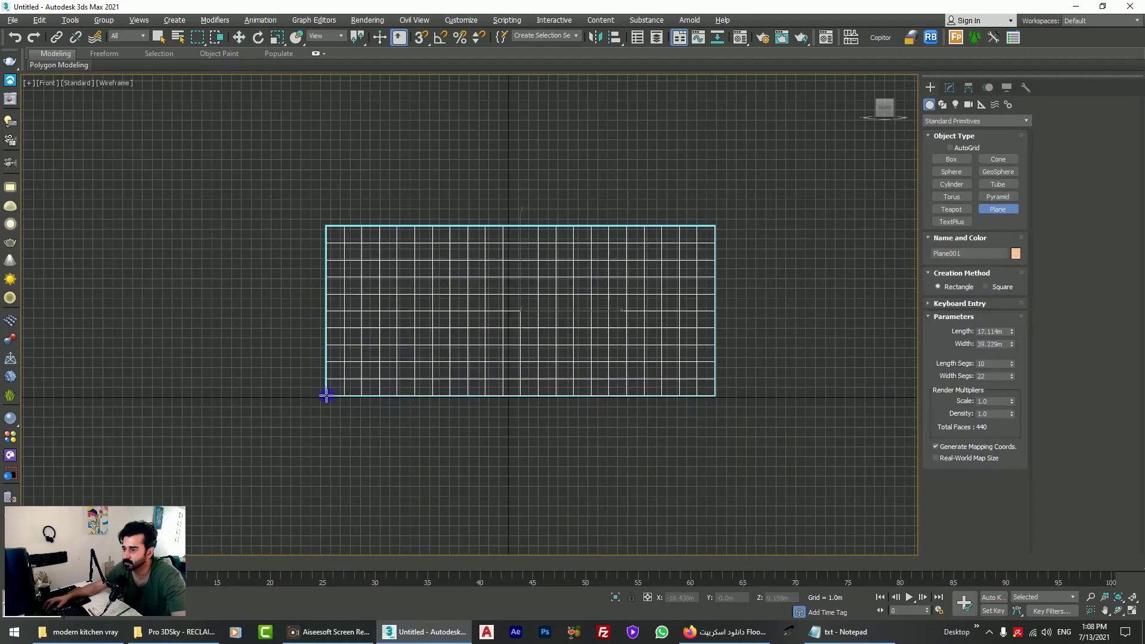
key(w)
Set the plane's width to 30 m and length to 10 m, then nudge it down
click(951, 89)
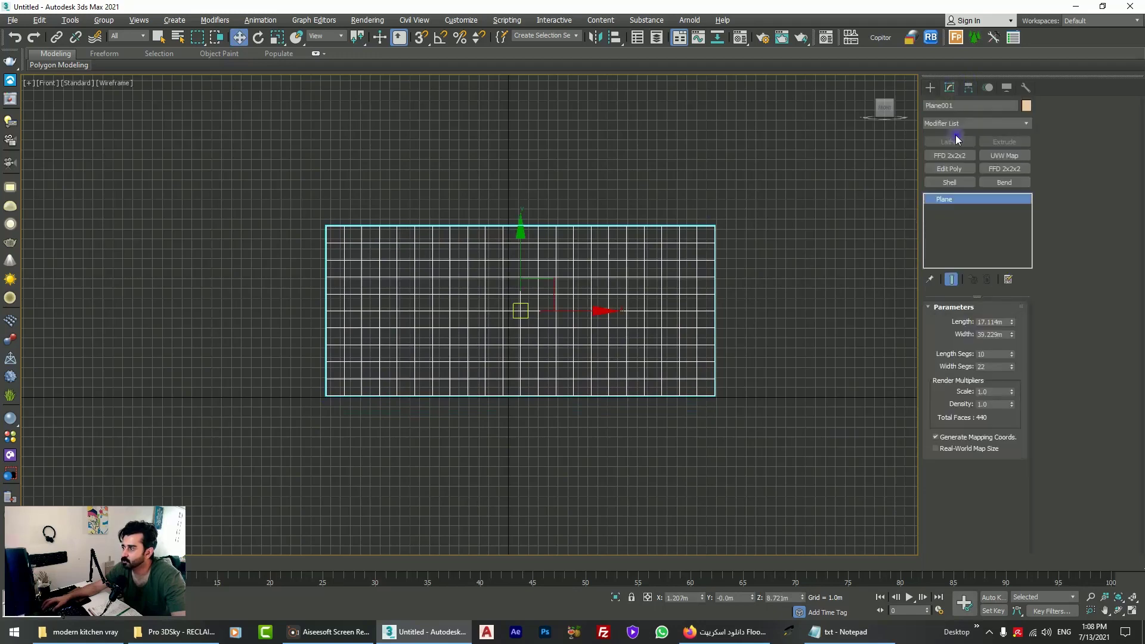
double_click(999, 337)
text(30)
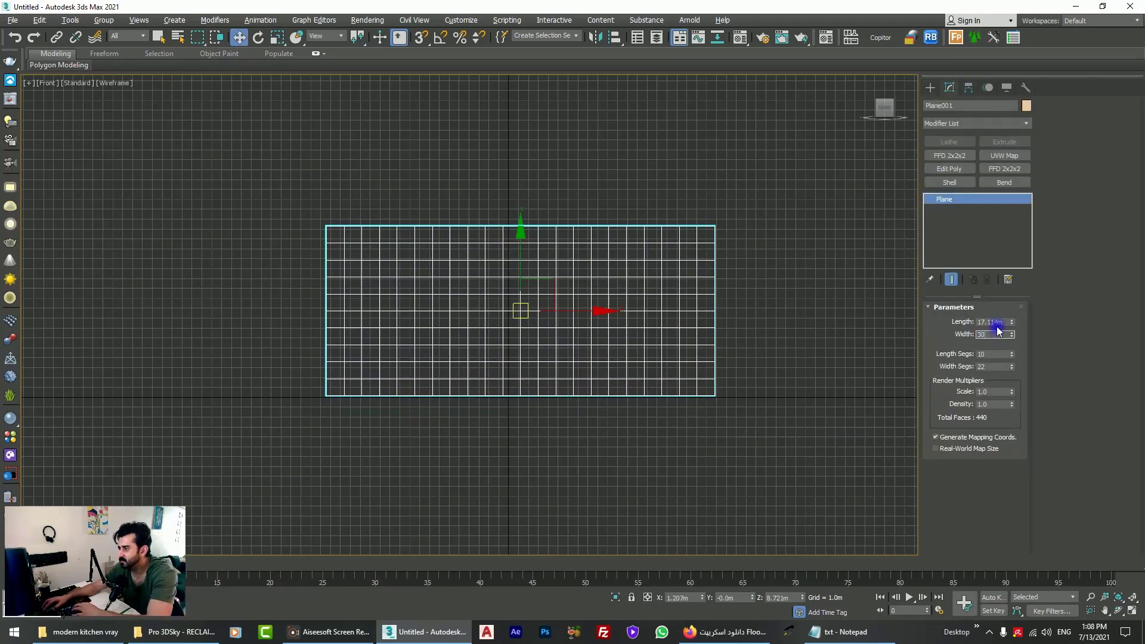
double_click(996, 322)
text(10)
key(Return)
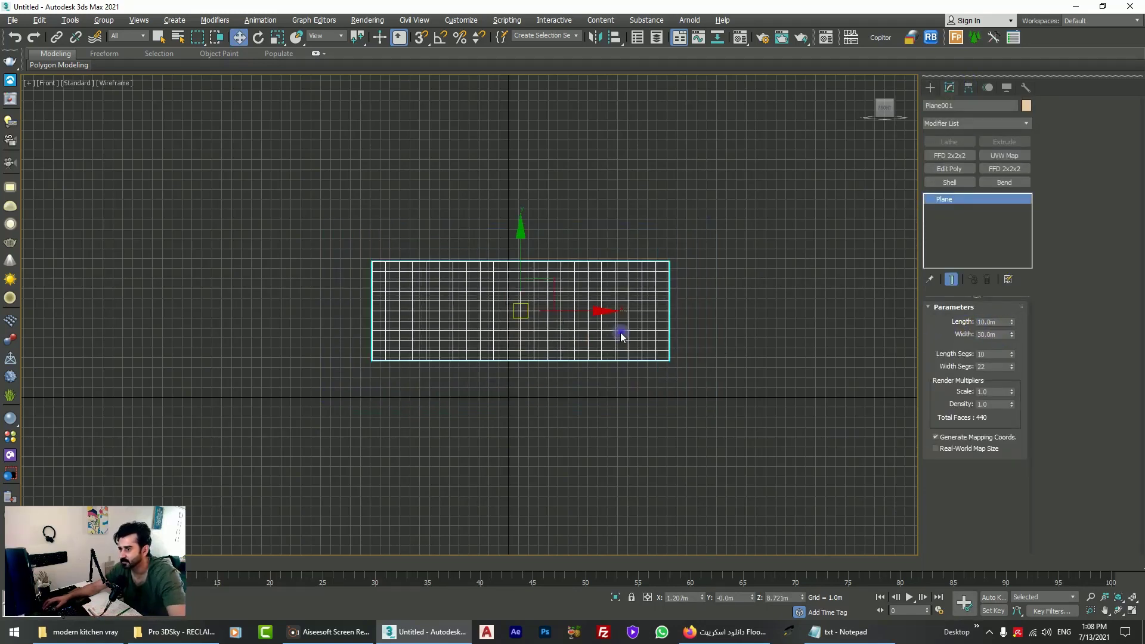
scroll(566, 315, up, 2)
drag(537, 283, 532, 332)
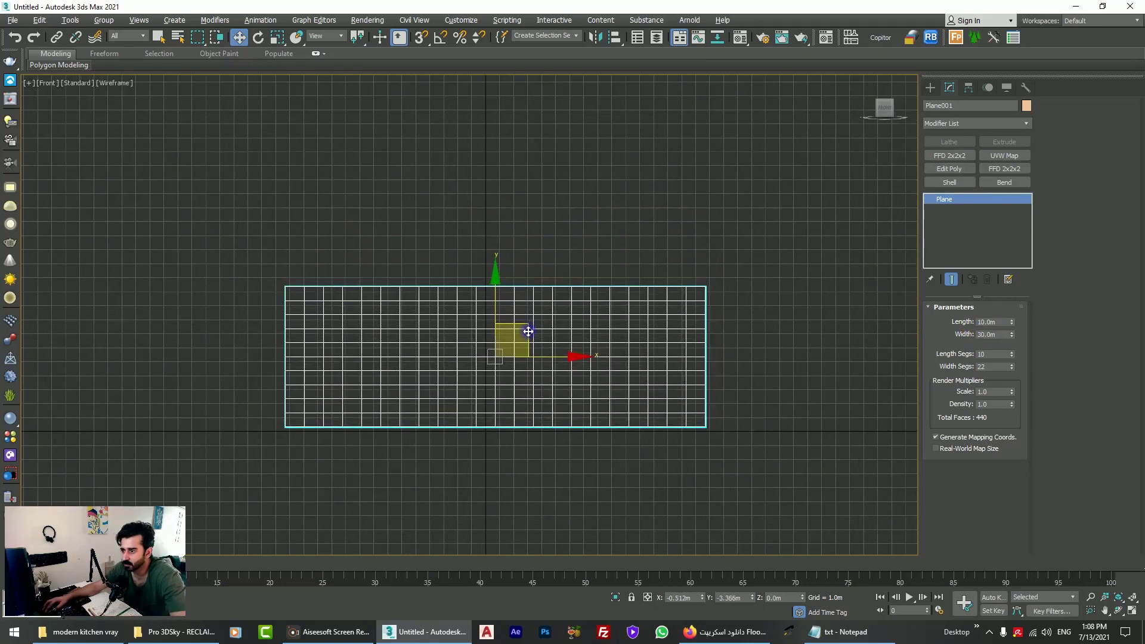
Set the plane to 9 length segments and 25 width segments
key(alt+w)
key(alt+w)
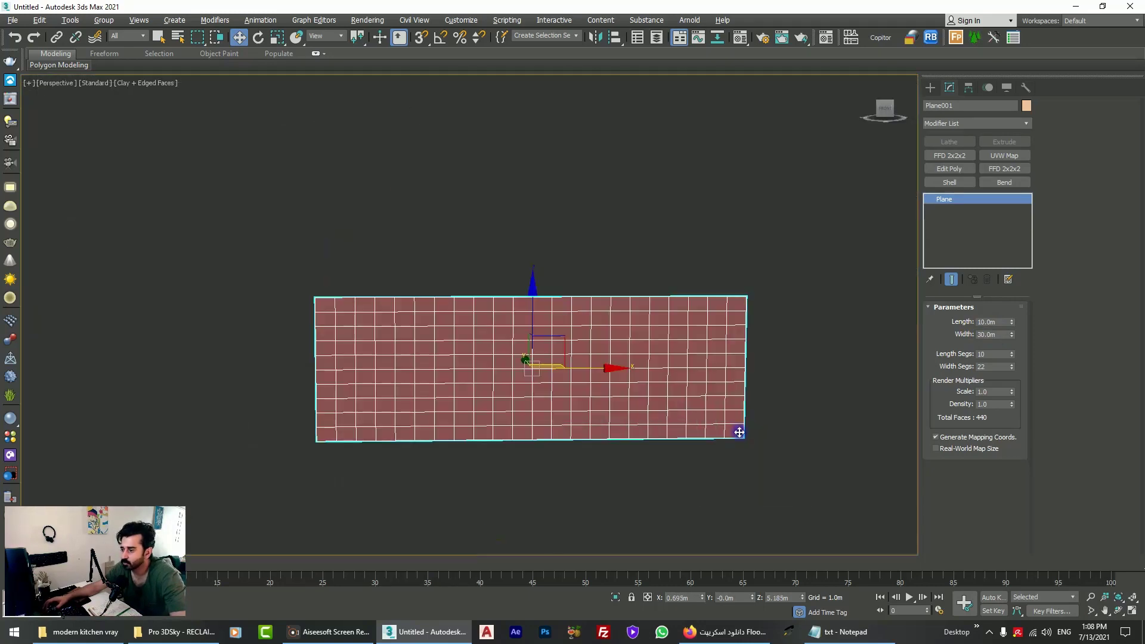
scroll(613, 414, up, 1)
alt+middle_drag(613, 414, 563, 396)
scroll(419, 347, up, 2)
scroll(419, 346, up, 2)
alt+middle_drag(418, 347, 473, 342)
scroll(471, 342, down, 2)
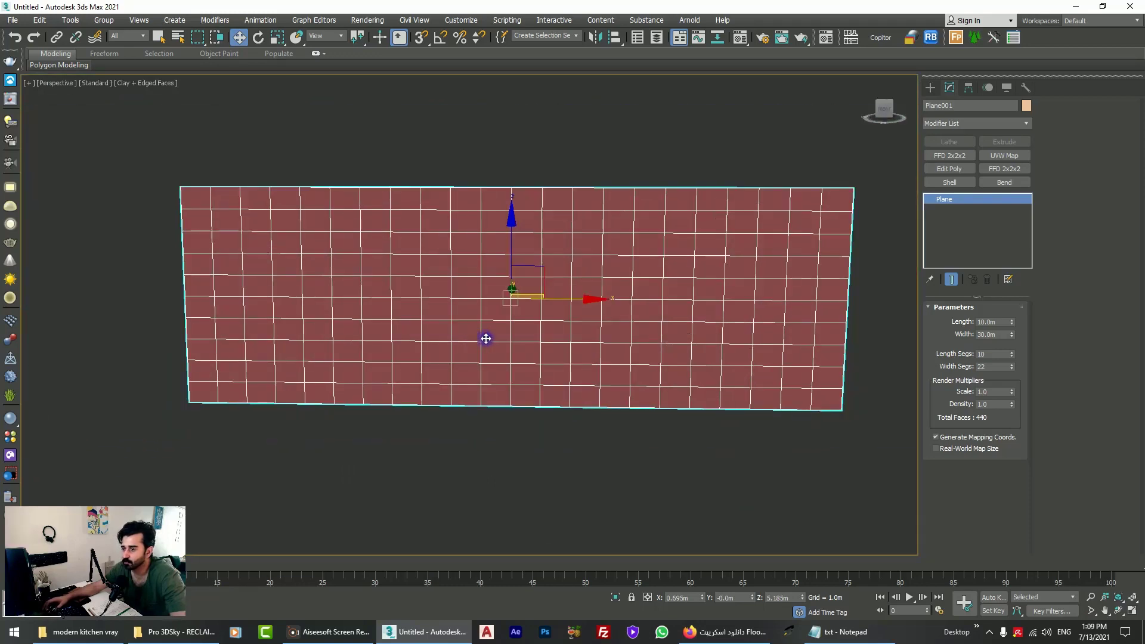
click(1011, 351)
click(1012, 351)
click(1013, 356)
click(1013, 356)
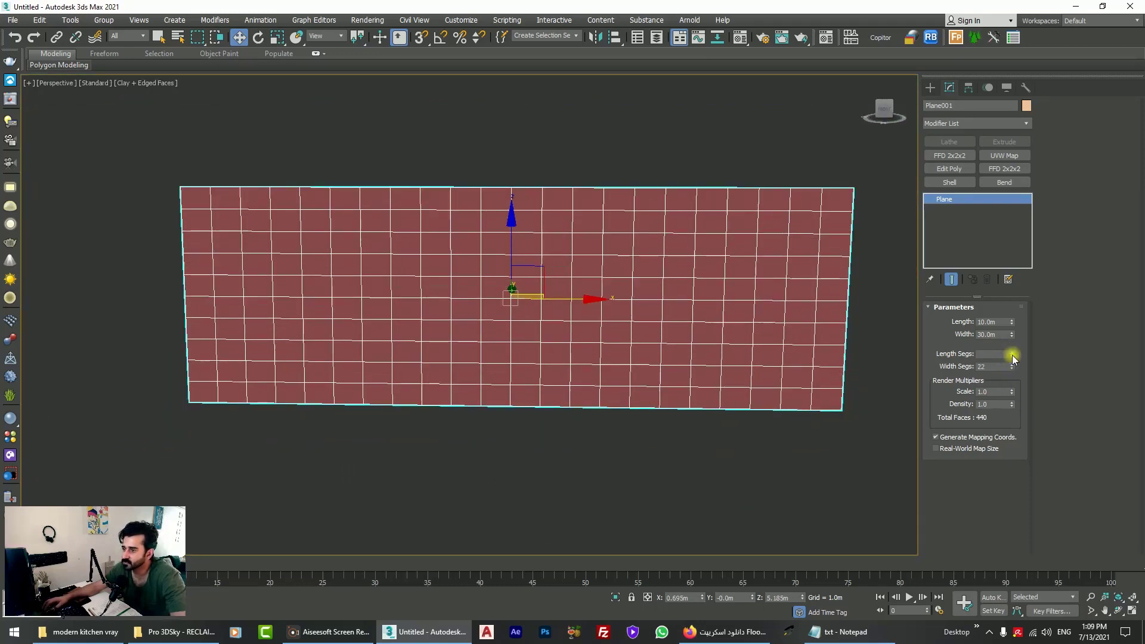
click(1011, 355)
click(1012, 363)
click(1012, 362)
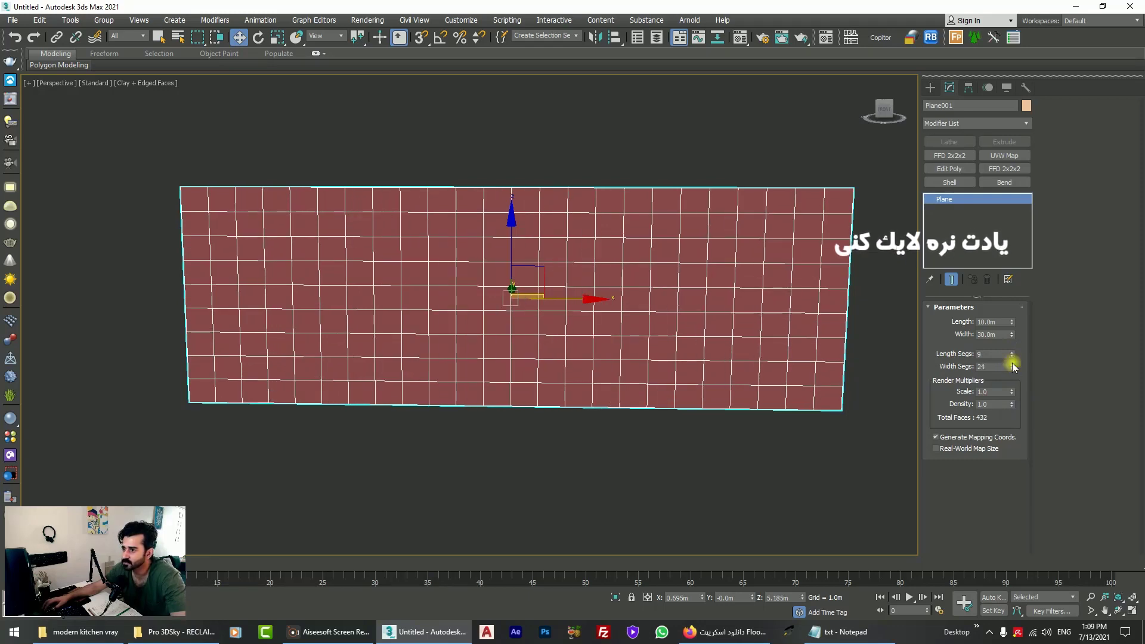
click(1012, 364)
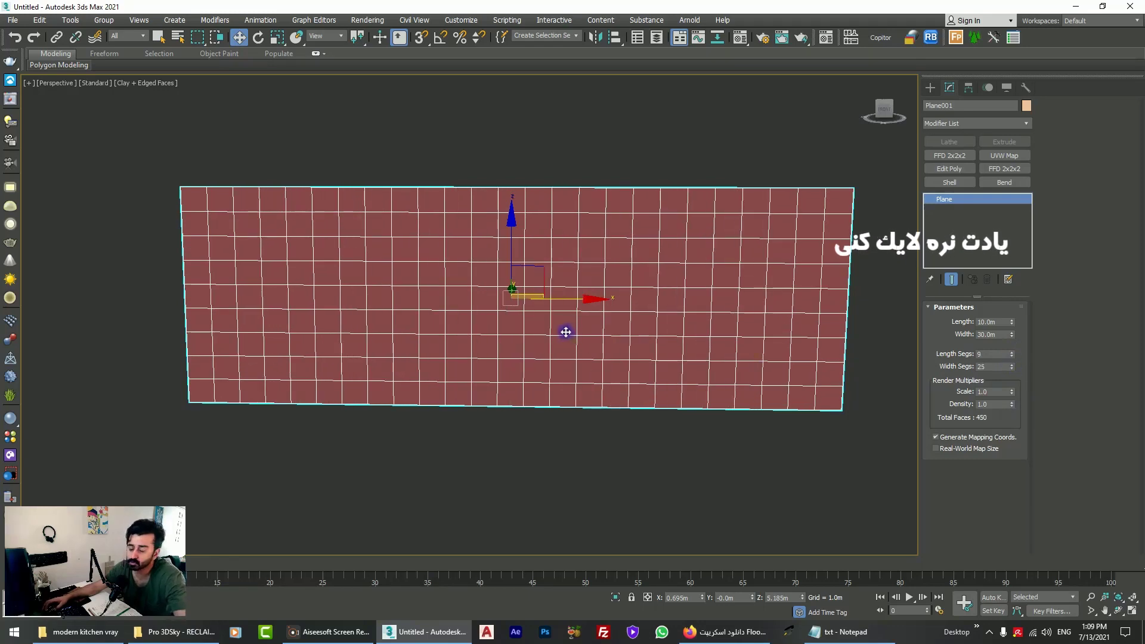
middle_drag(547, 321, 597, 333)
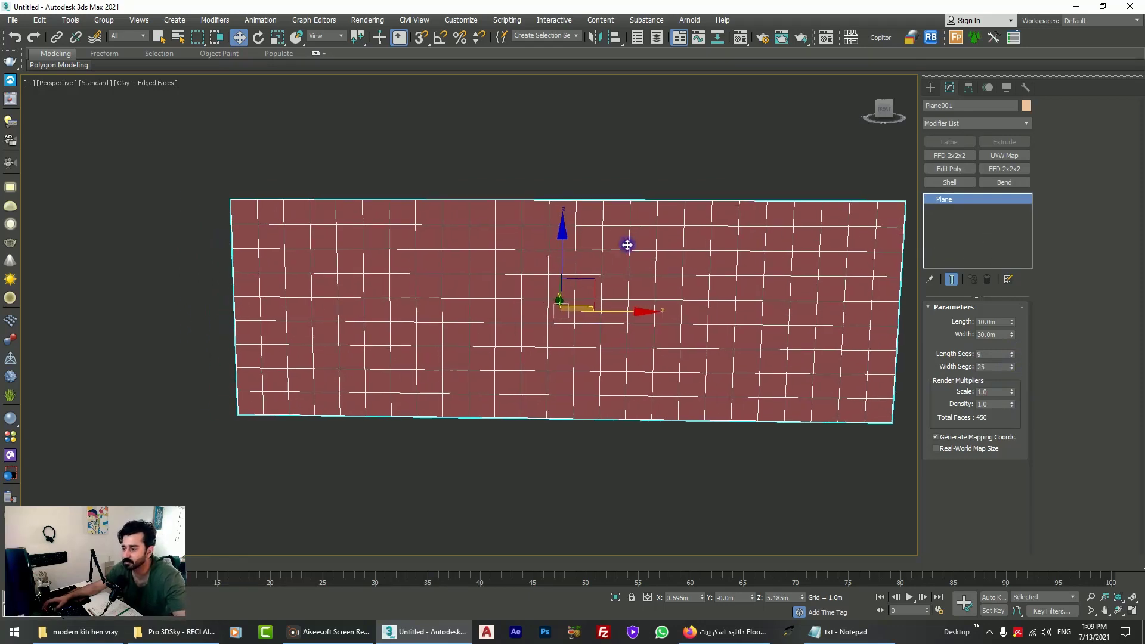
Convert the plane to an Editable Poly
right_click(511, 258)
mouse_move(582, 383)
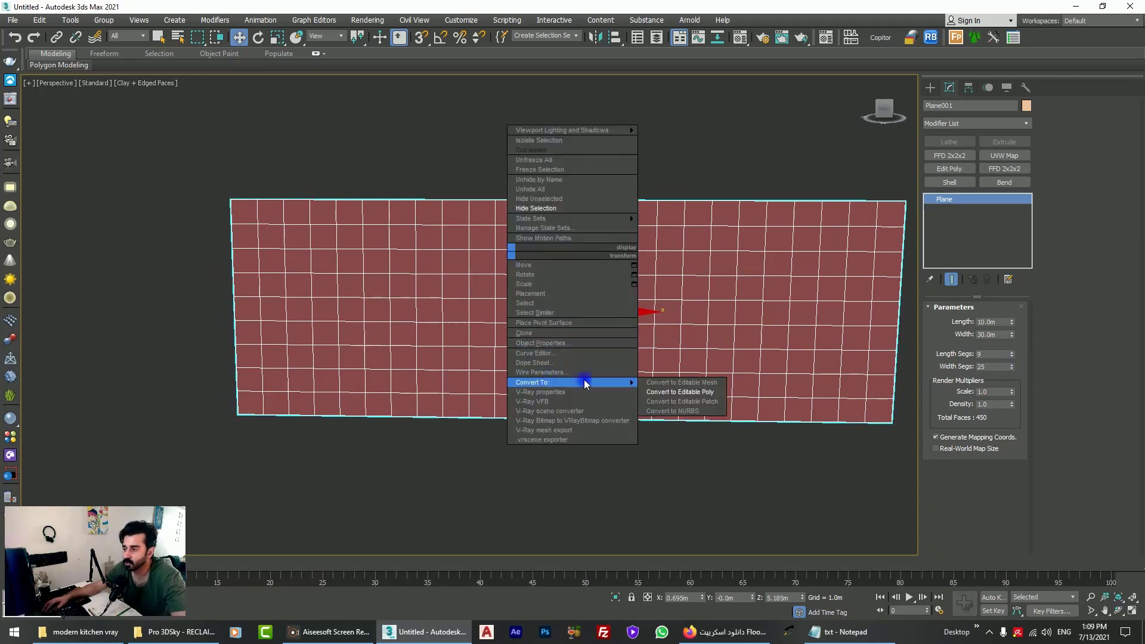
click(683, 391)
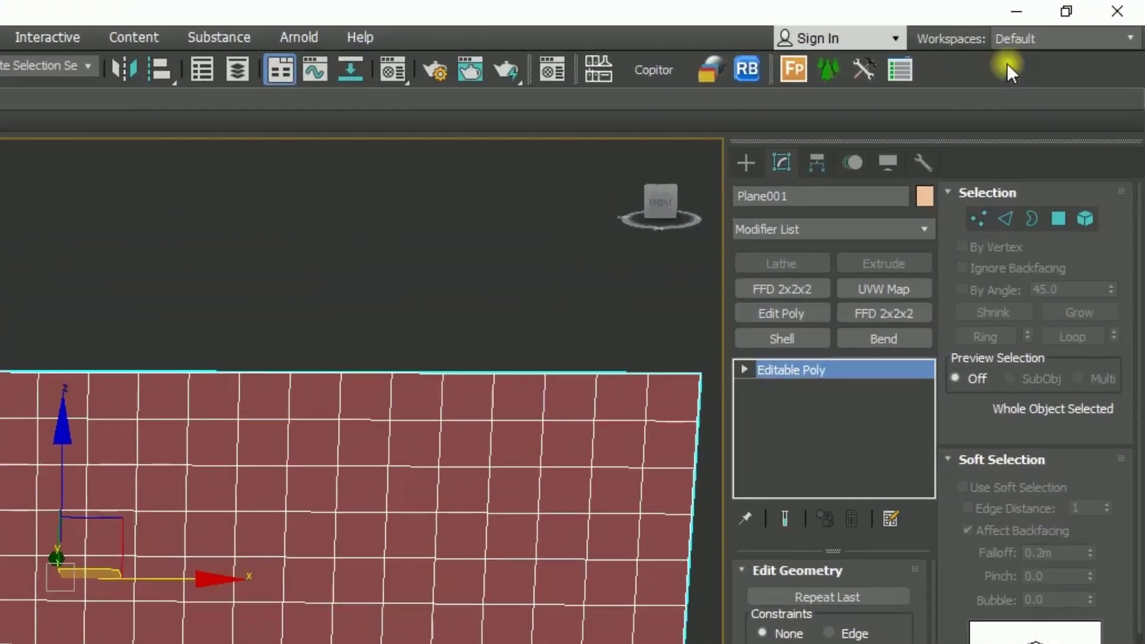
Apply the diamond pattern from Generate Topology to re-mesh the plane
right_click(1005, 64)
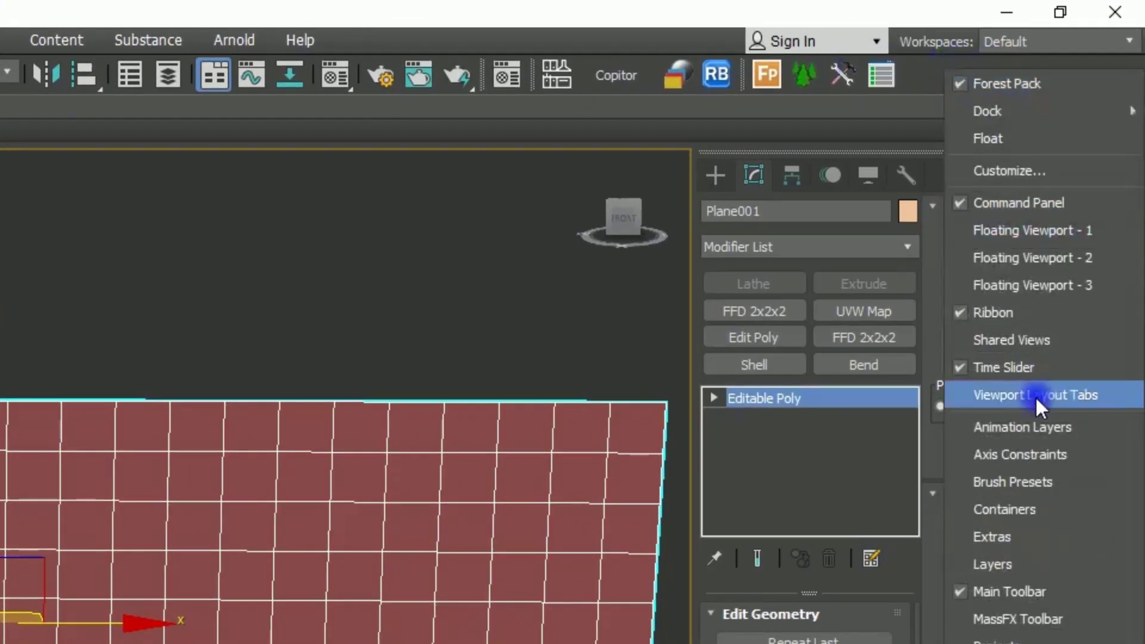
key(Escape)
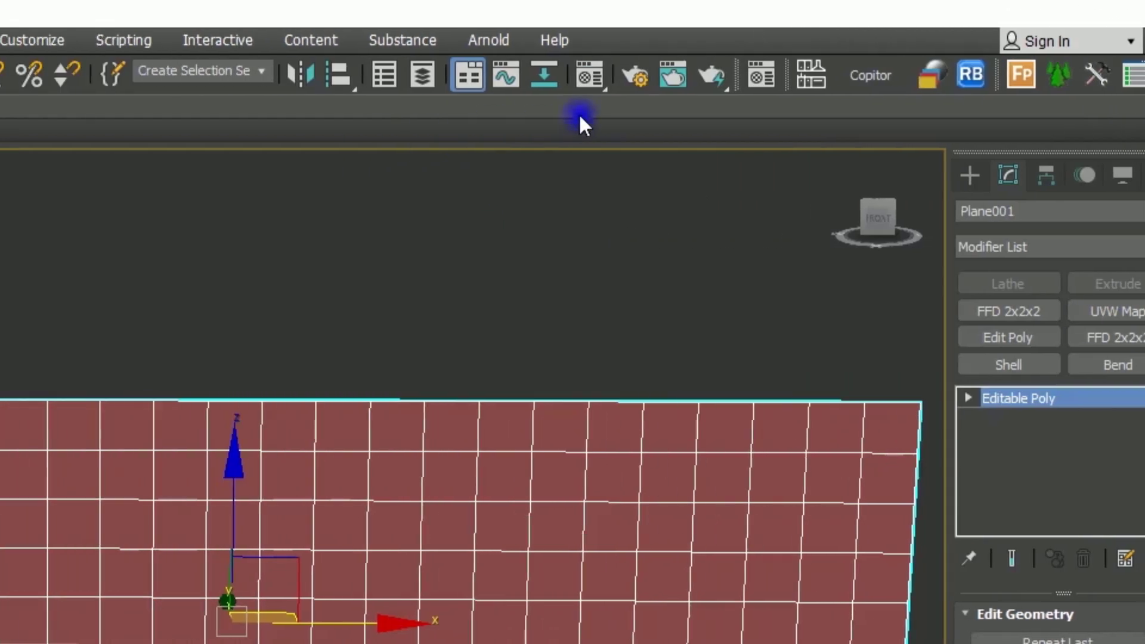
mouse_move(120, 130)
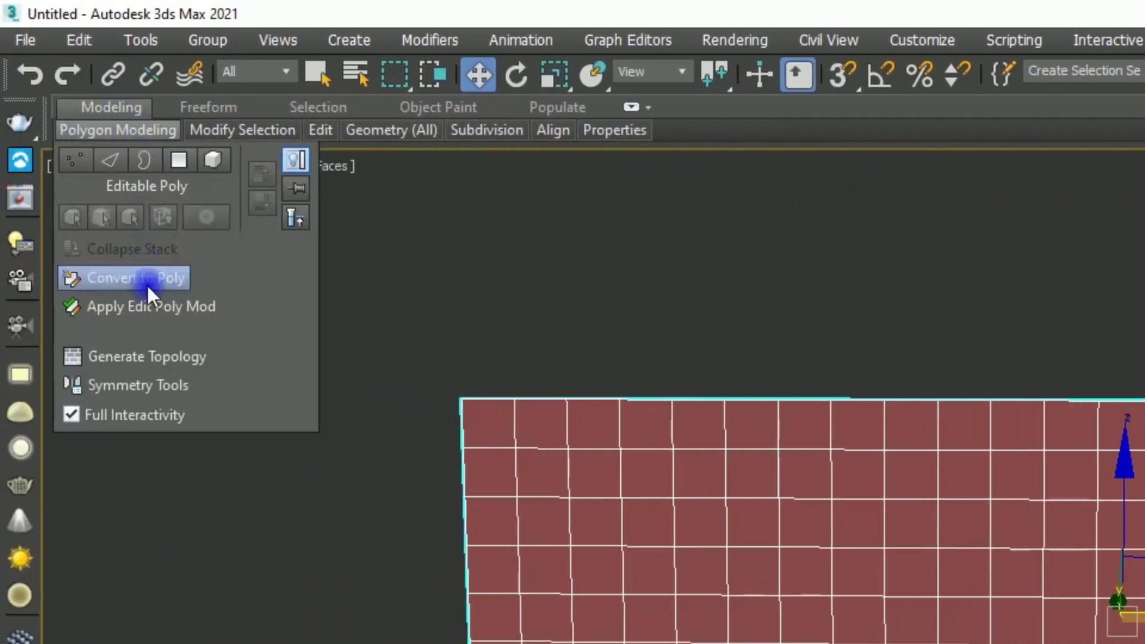
click(140, 355)
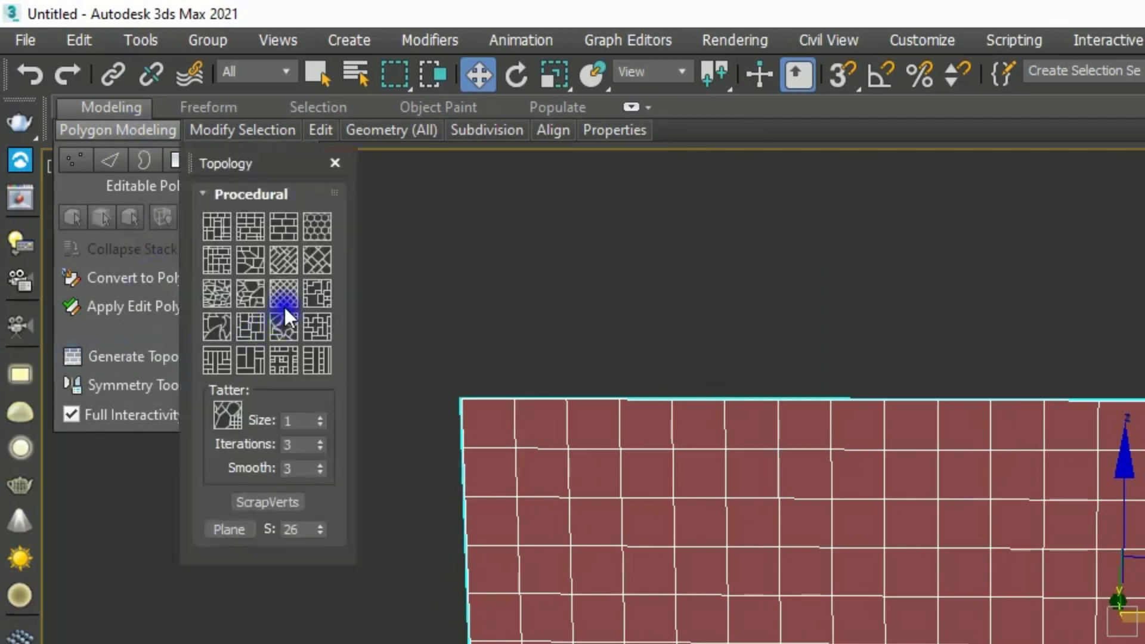
click(284, 295)
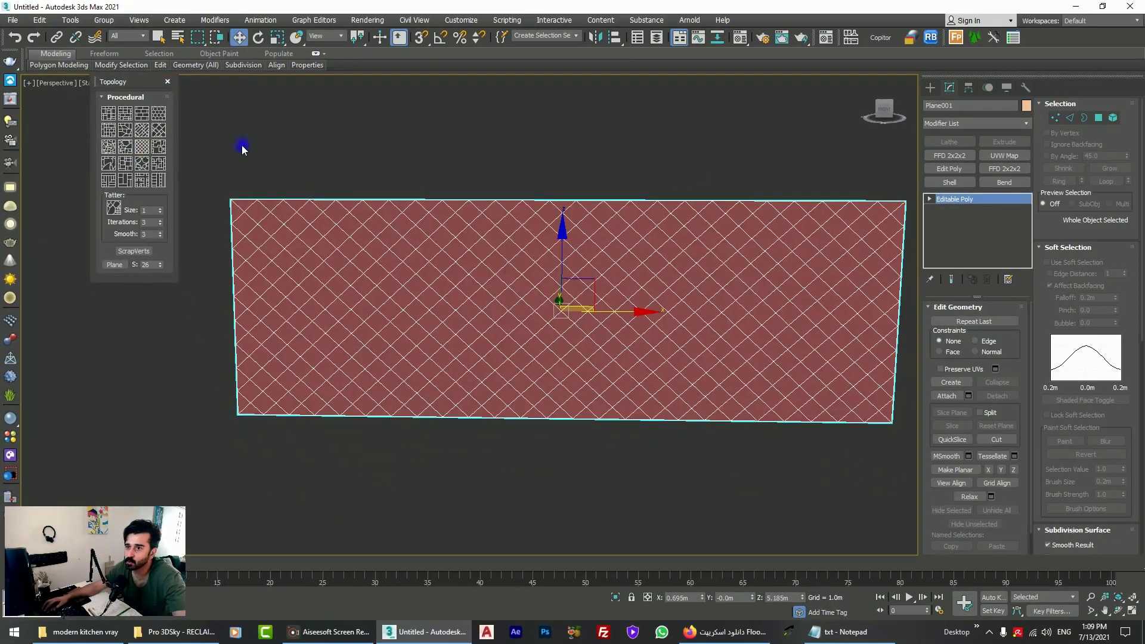
click(168, 82)
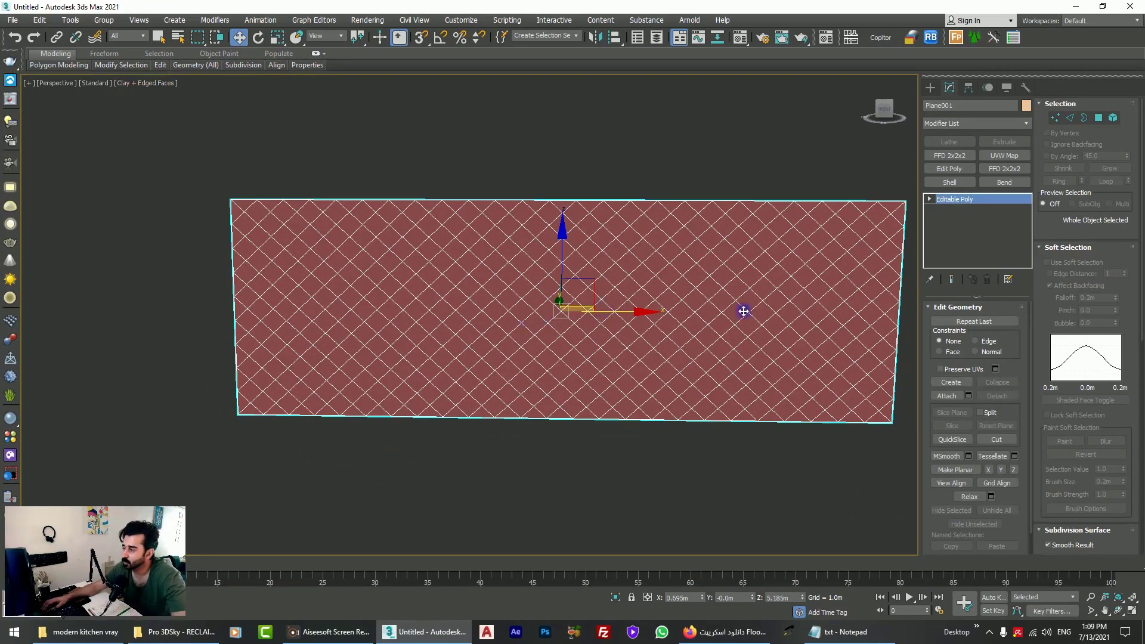
In Polygon mode, deselect the top, bottom, left and right border rows, keeping 352 interior polygons
click(1099, 118)
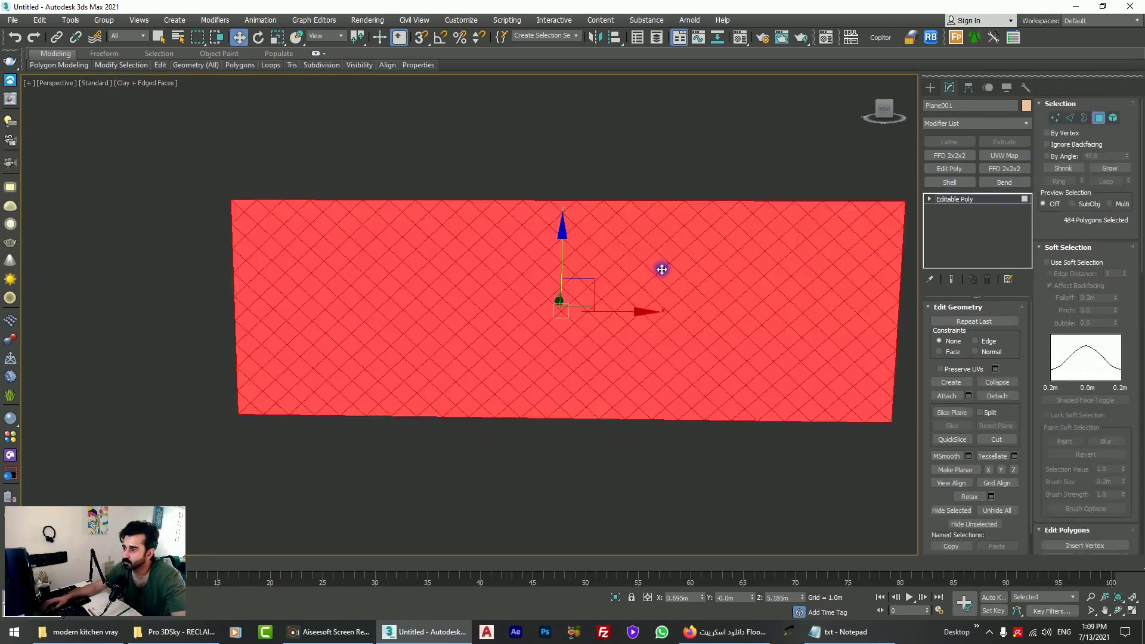
key(z)
key(alt+w)
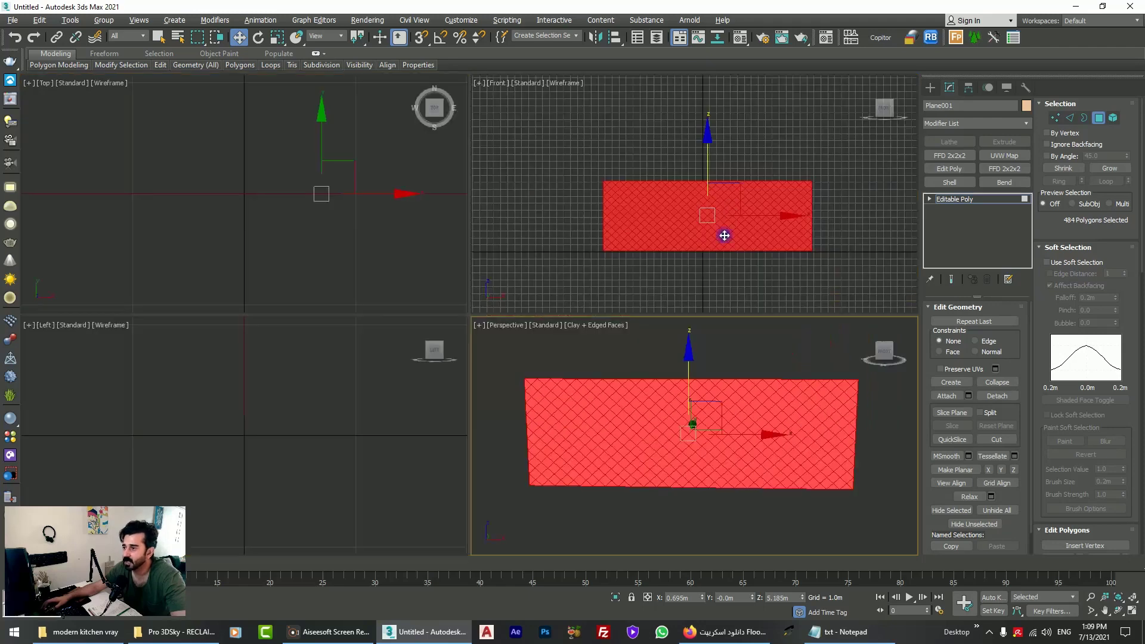
key(alt+w)
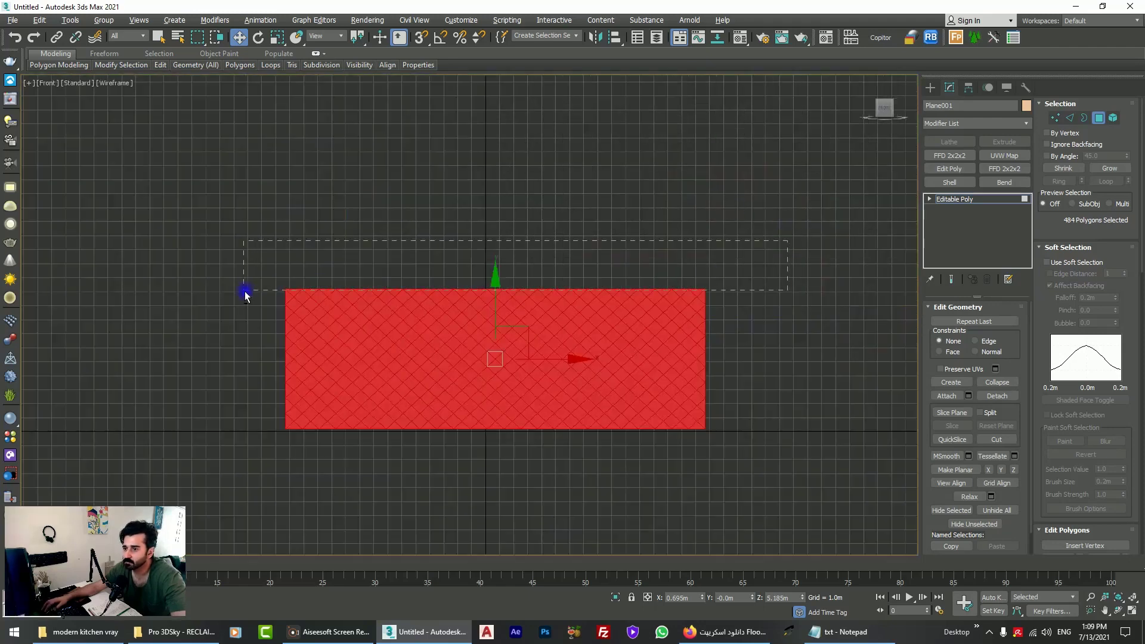
alt+drag(244, 293, 246, 292)
alt+drag(383, 502, 384, 501)
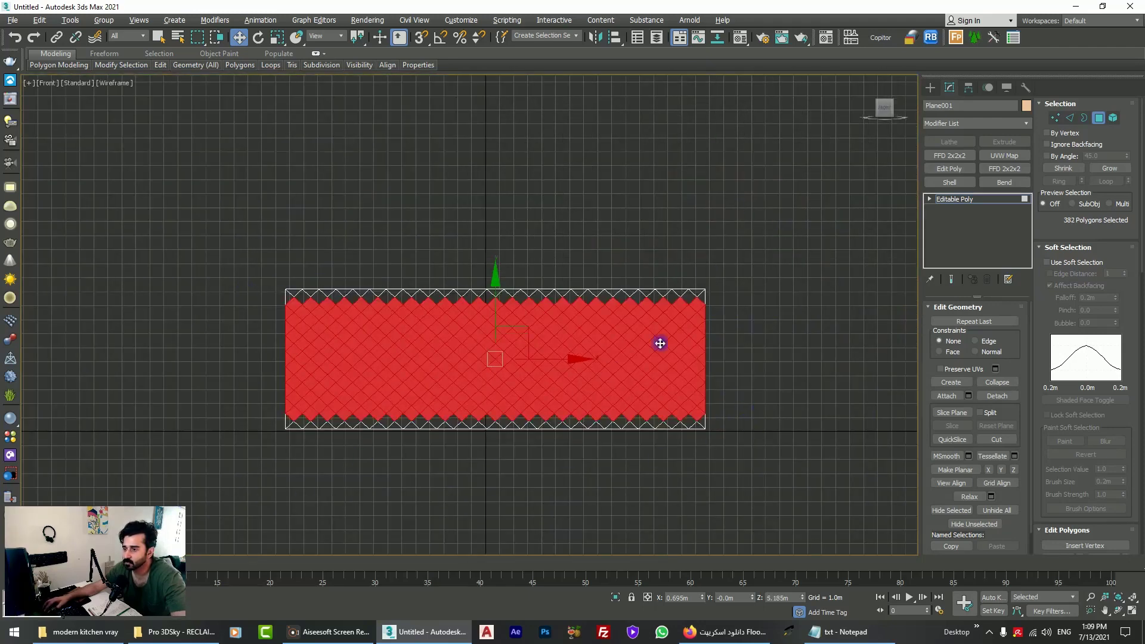
alt+drag(709, 465, 707, 465)
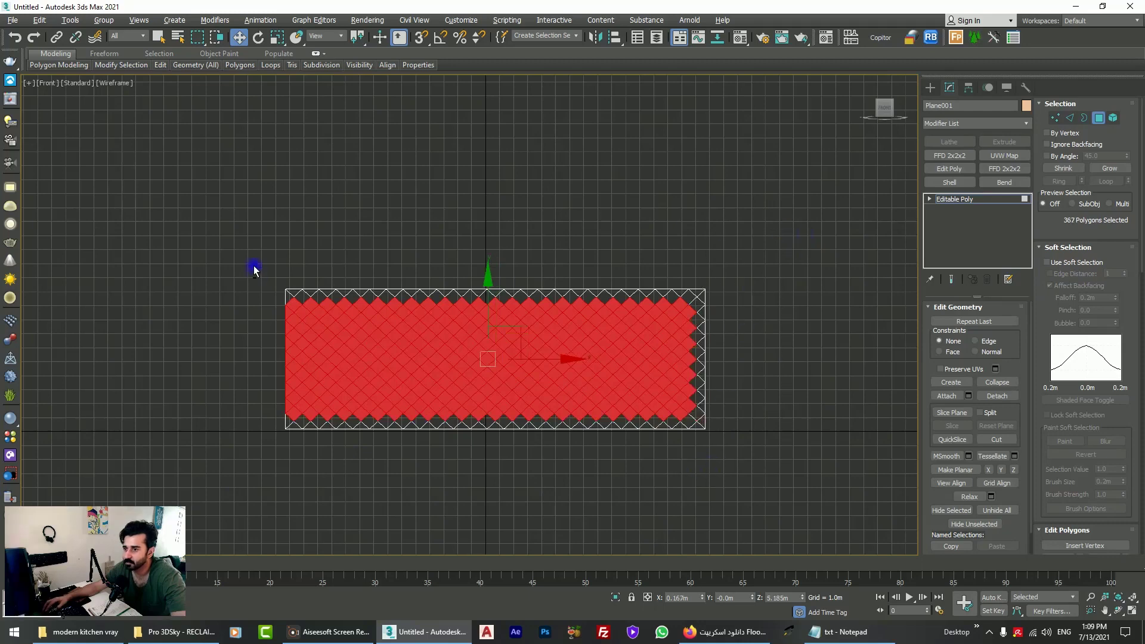
alt+drag(244, 421, 244, 422)
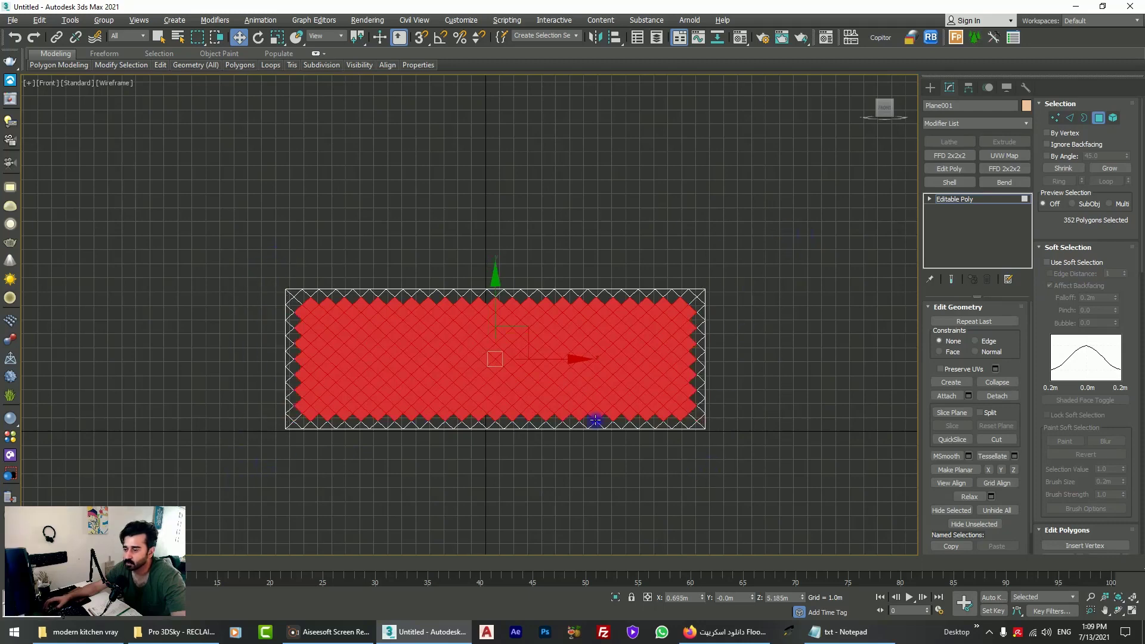
key(alt+w)
right_click(613, 411)
key(alt+w)
alt+middle_drag(536, 358, 546, 309)
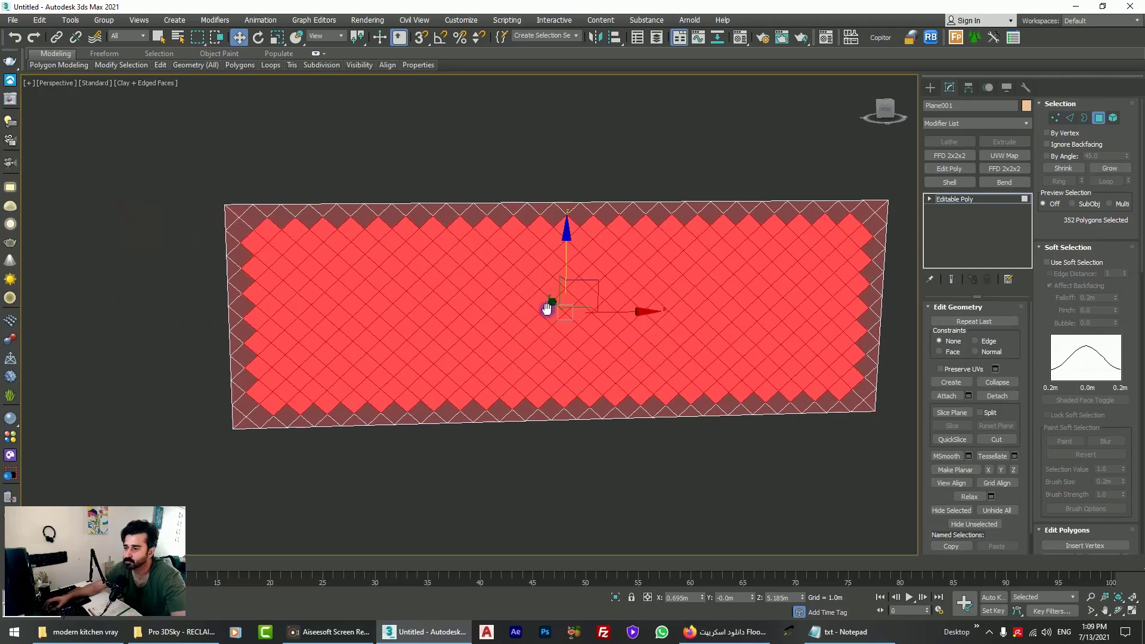
scroll(455, 274, up, 3)
Inset the selected diamond polygons individually by 0.308 m
right_click(453, 247)
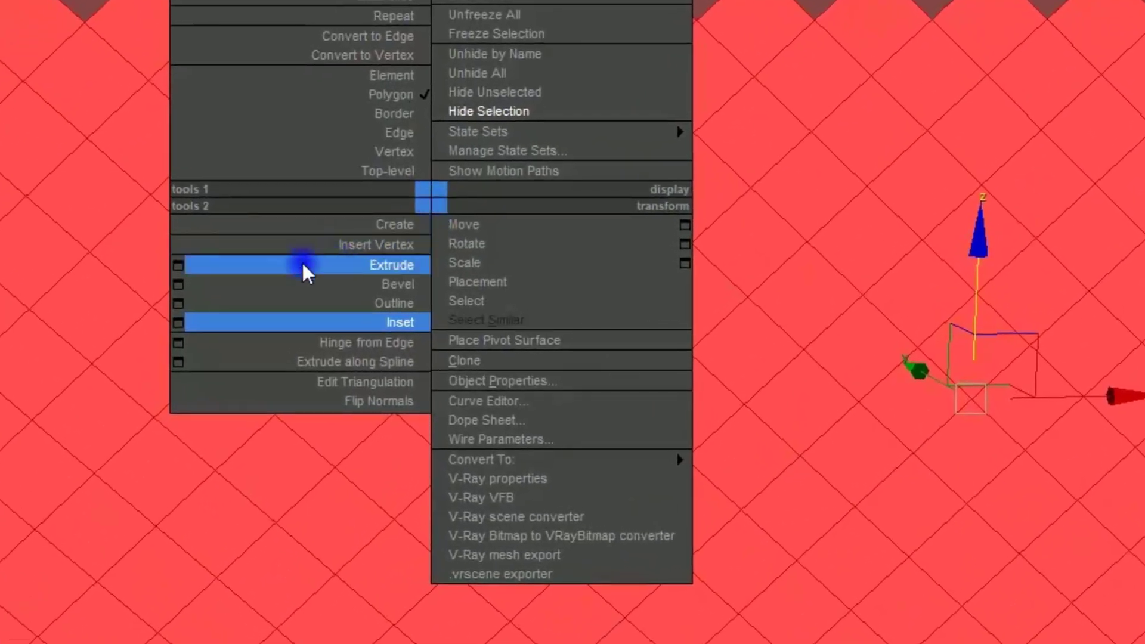
click(185, 320)
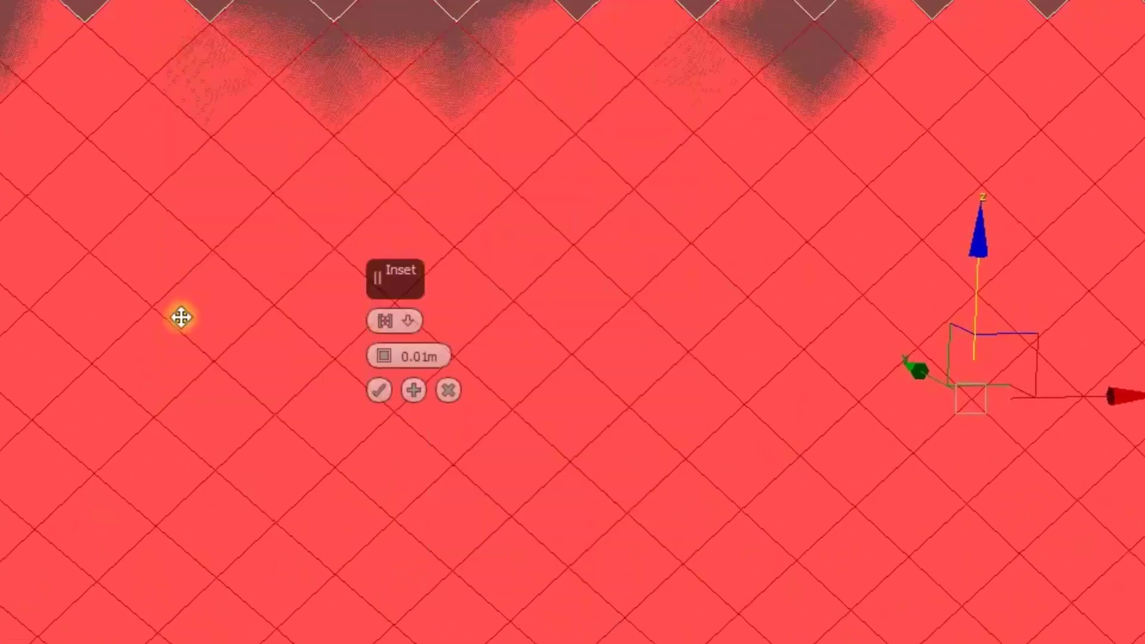
click(385, 320)
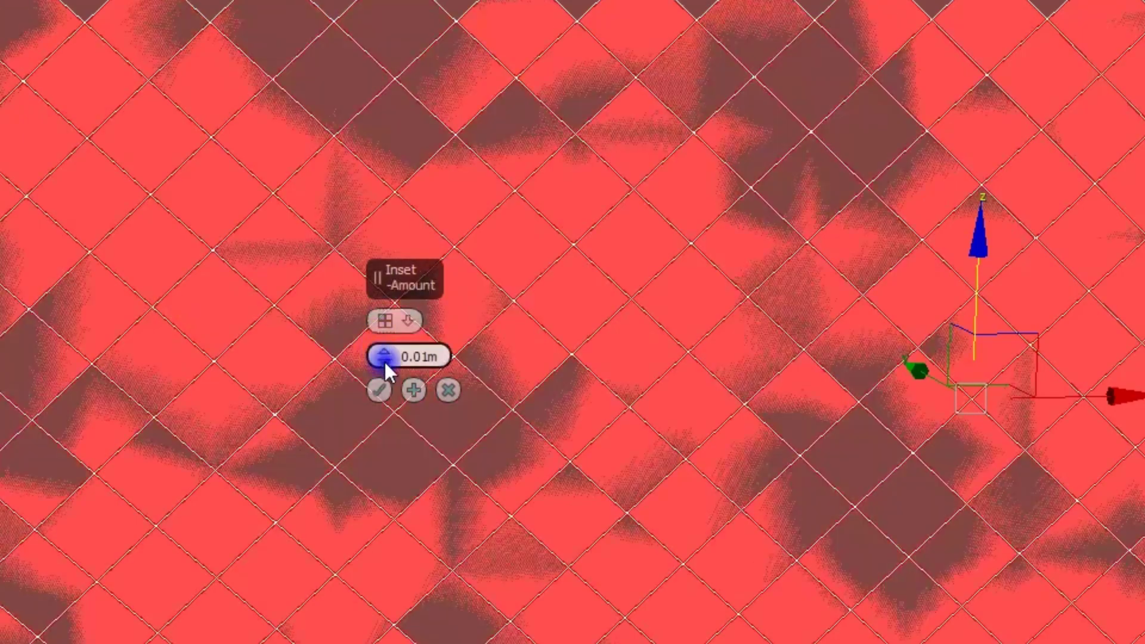
drag(384, 361, 426, 39)
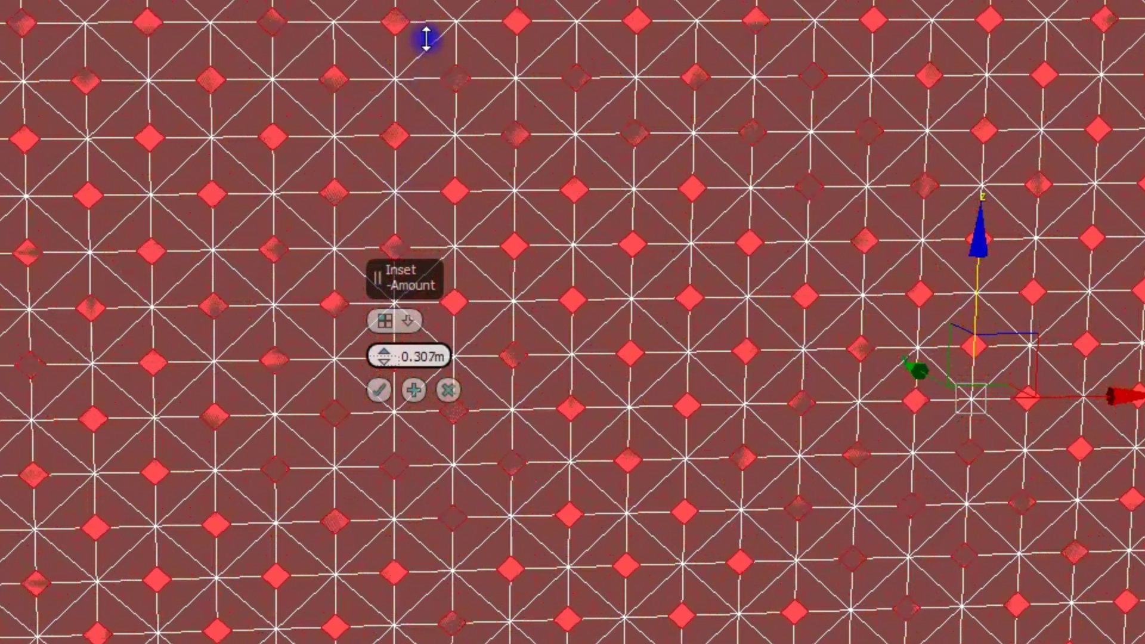
click(382, 389)
Clear the polygon selection and return to the Editable Poly object level
click(456, 191)
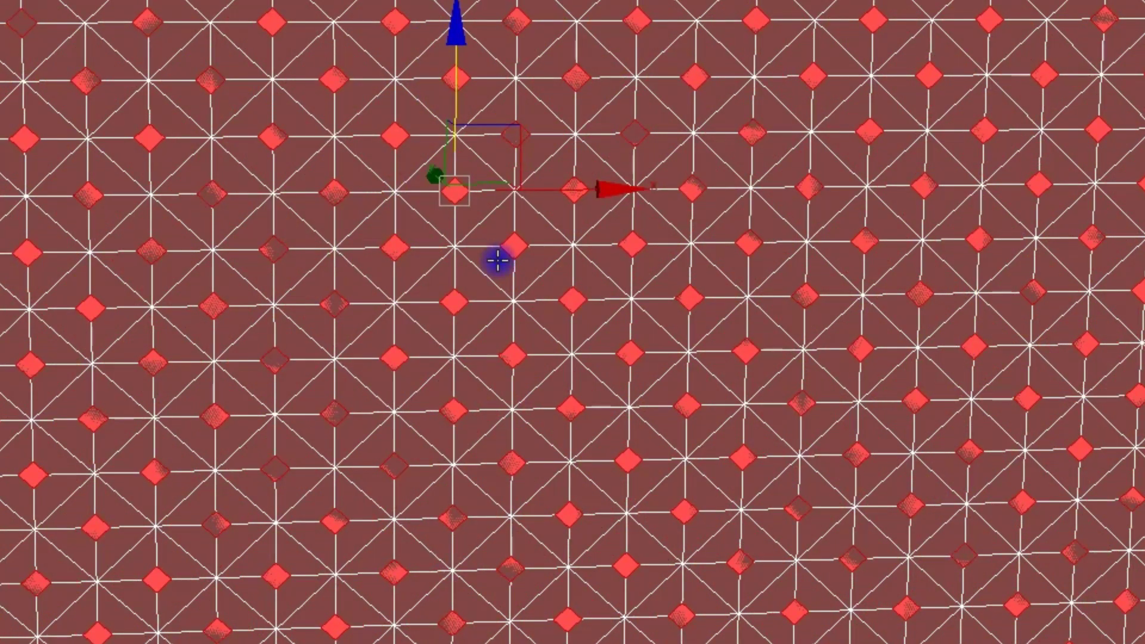
key(ctrl+d)
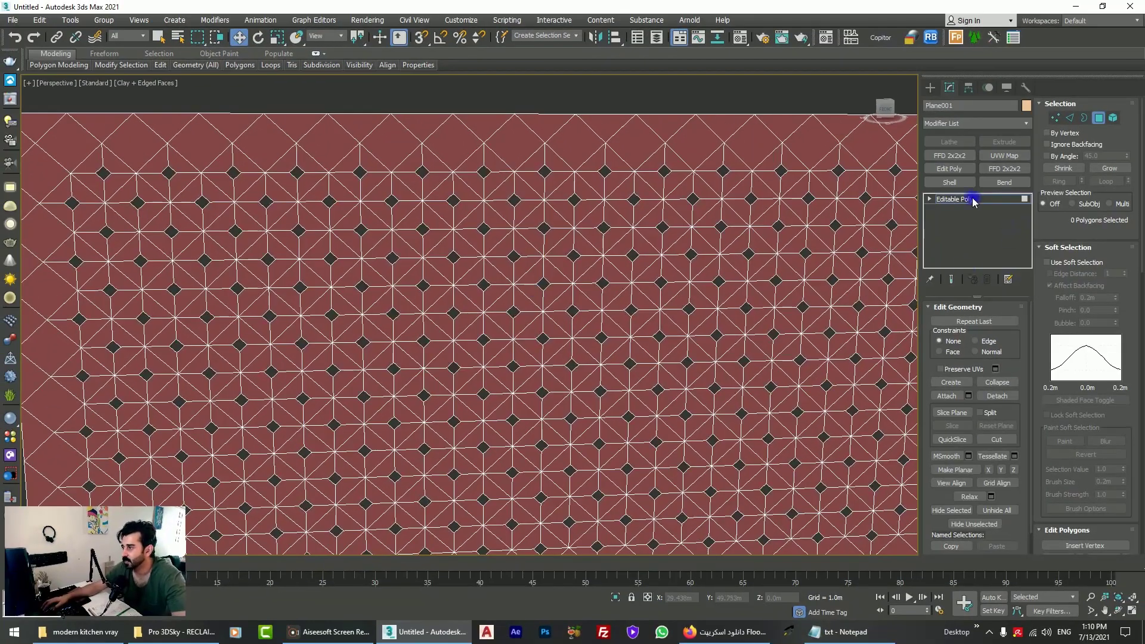
click(955, 199)
scroll(536, 298, down, 6)
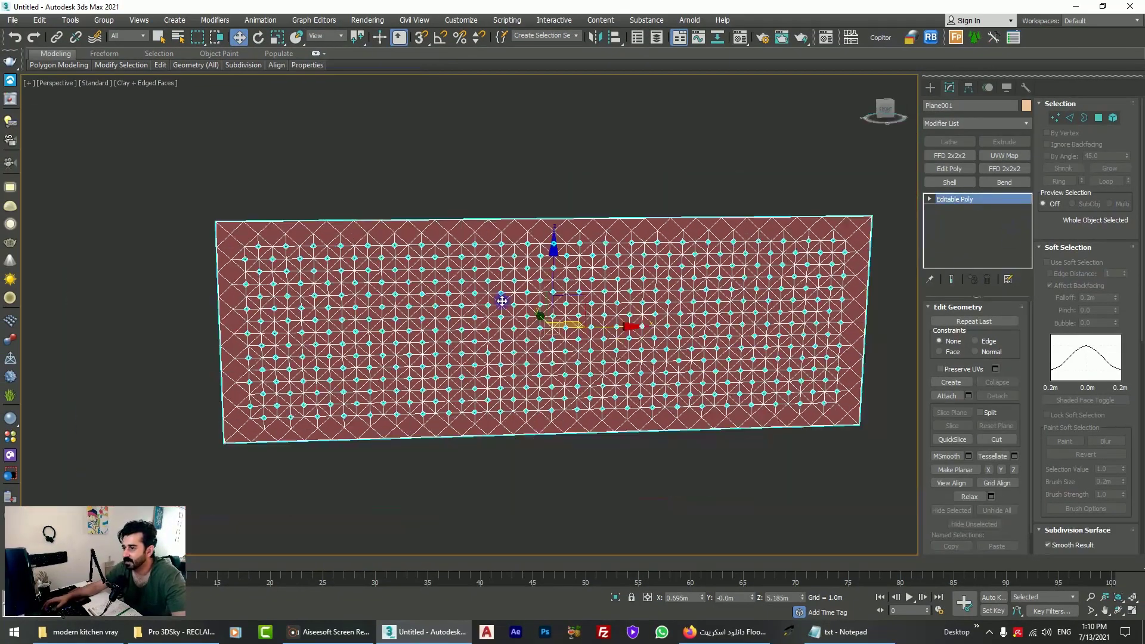
Shift-drag a copy of the plane to the right as Plane002
middle_drag(671, 324, 332, 334)
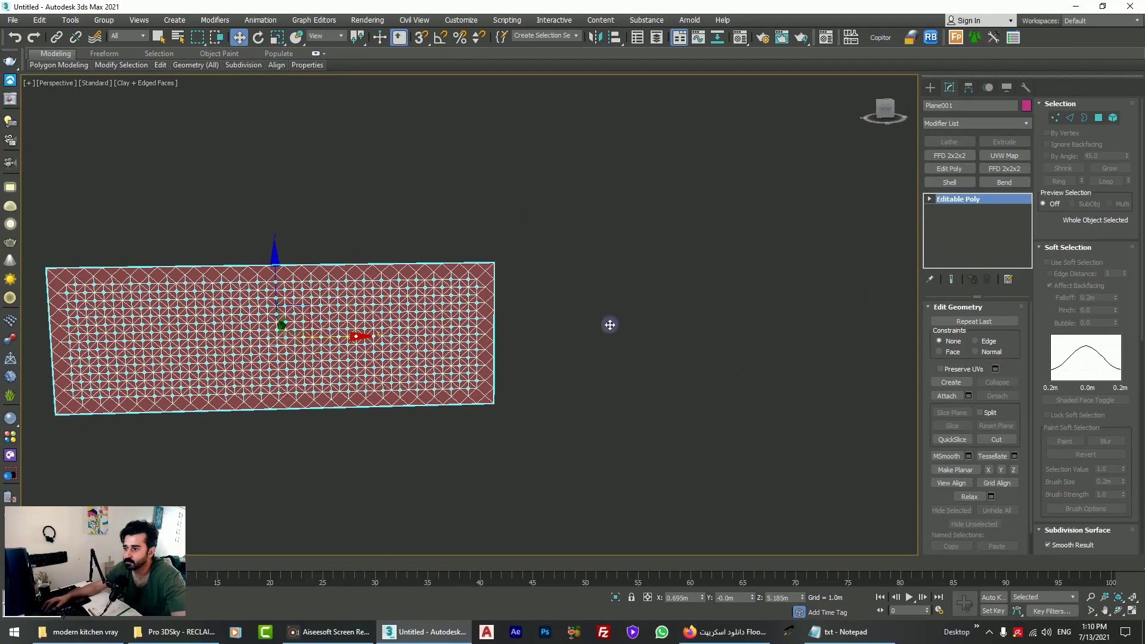
shift+drag(143, 334, 608, 331)
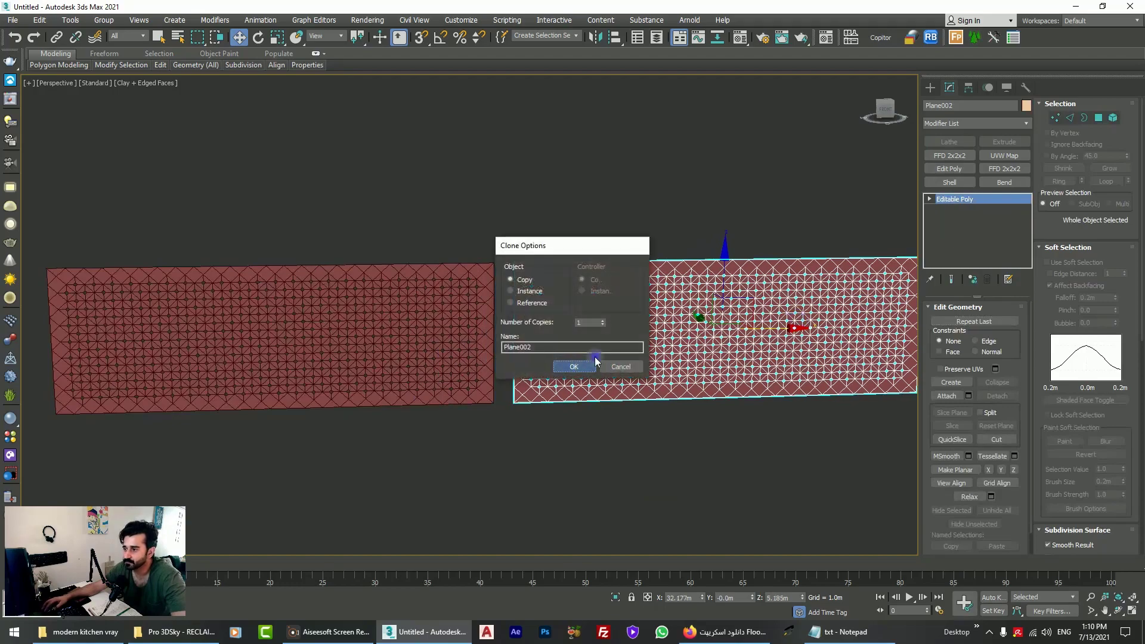
click(594, 364)
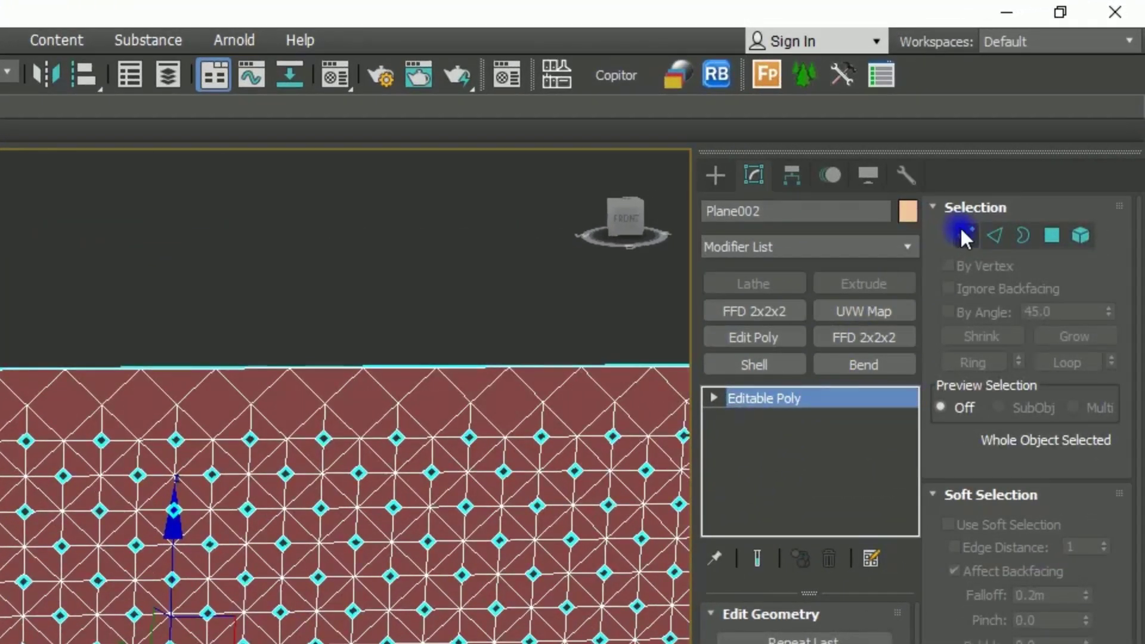
Select all hole borders on Plane002 except the outer border
click(1024, 231)
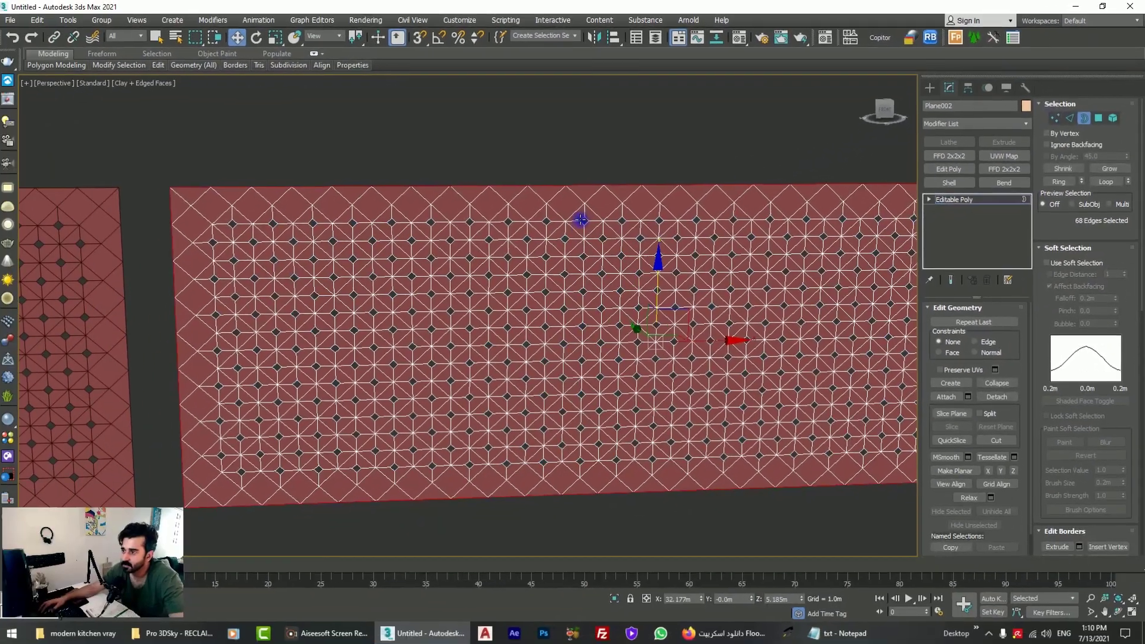
key(ctrl+a)
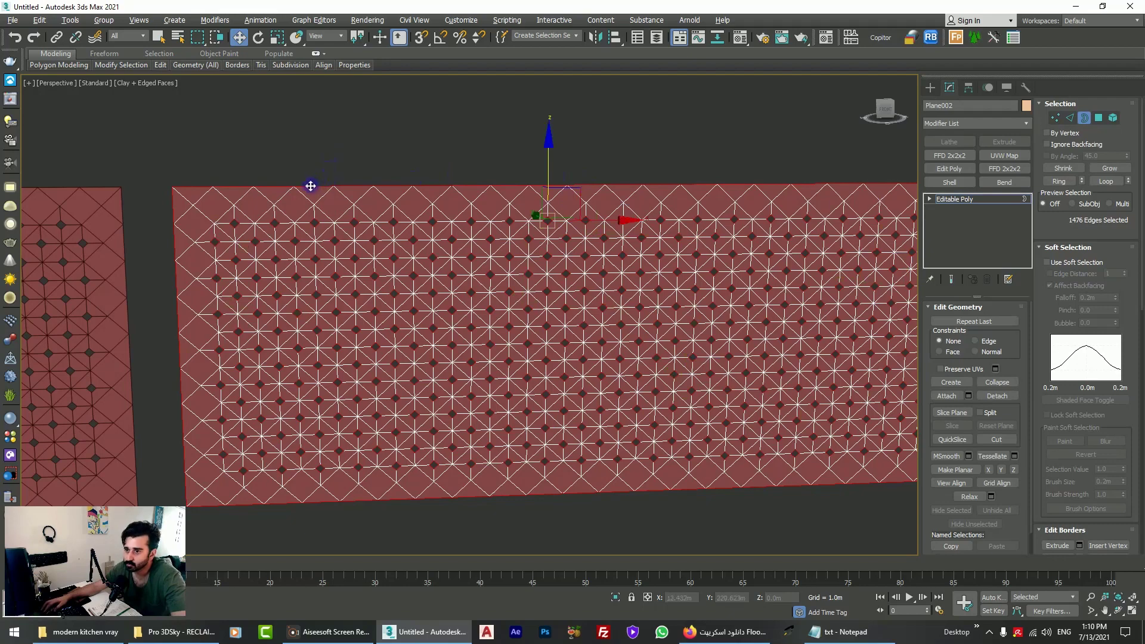
alt+click(308, 186)
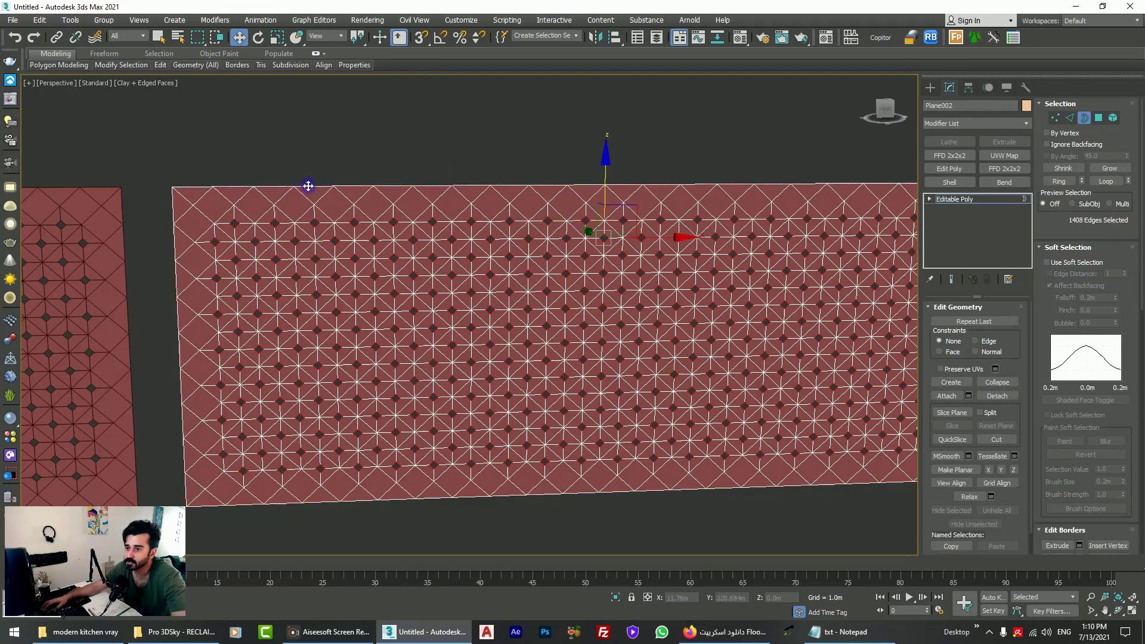
click(484, 328)
scroll(478, 348, up, 5)
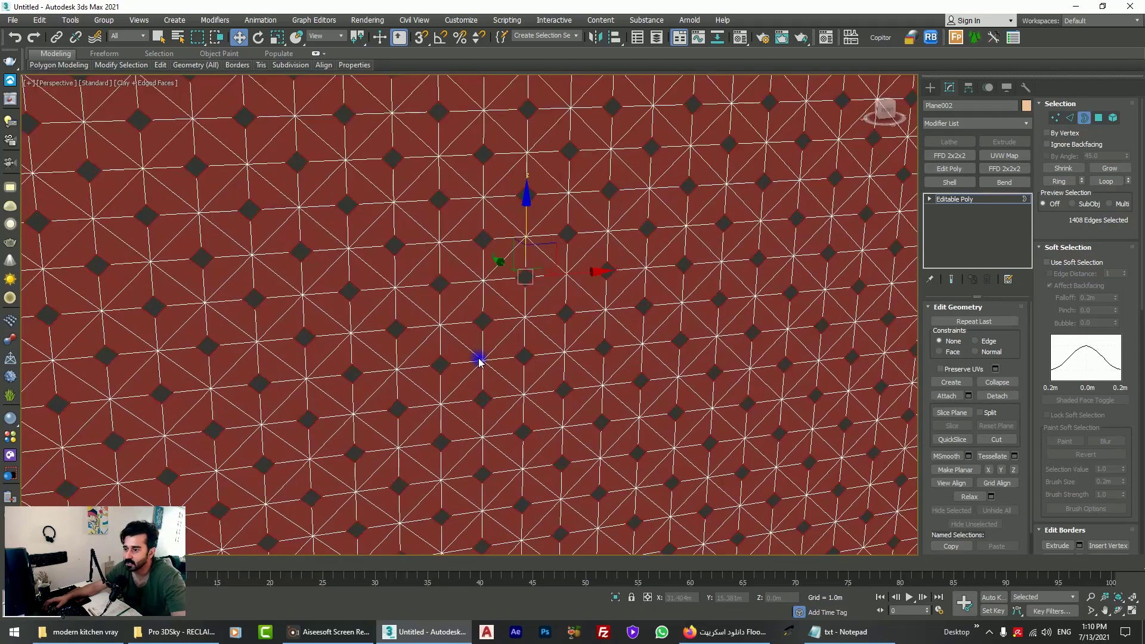
click(440, 364)
click(394, 245)
click(438, 199)
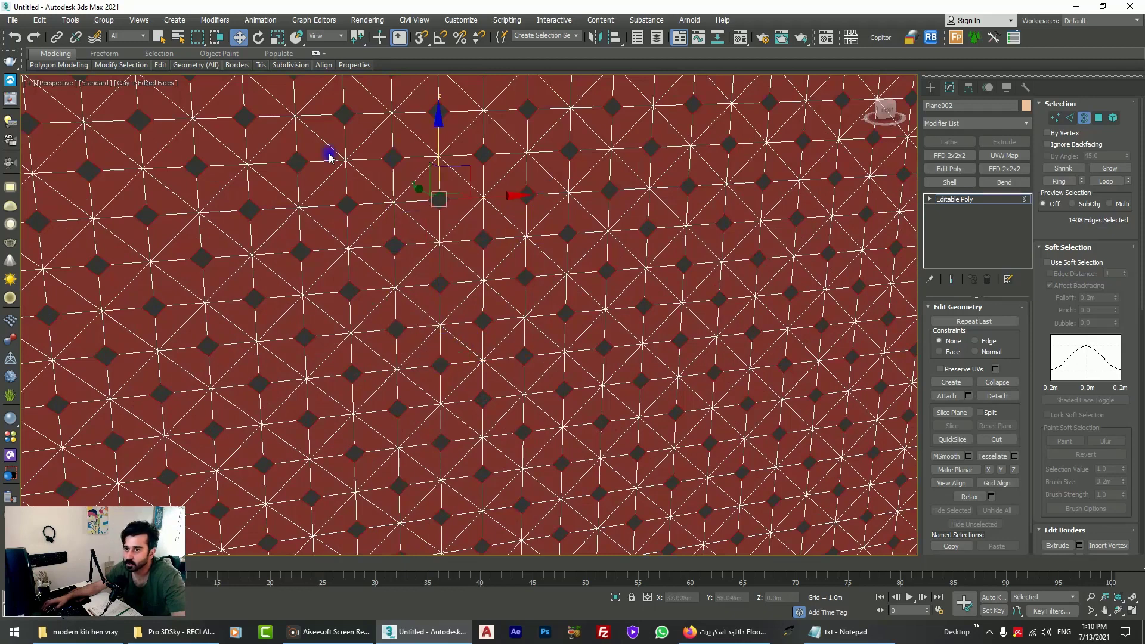
Uniformly scale the hole borders up into large holes with thin strips between
click(277, 37)
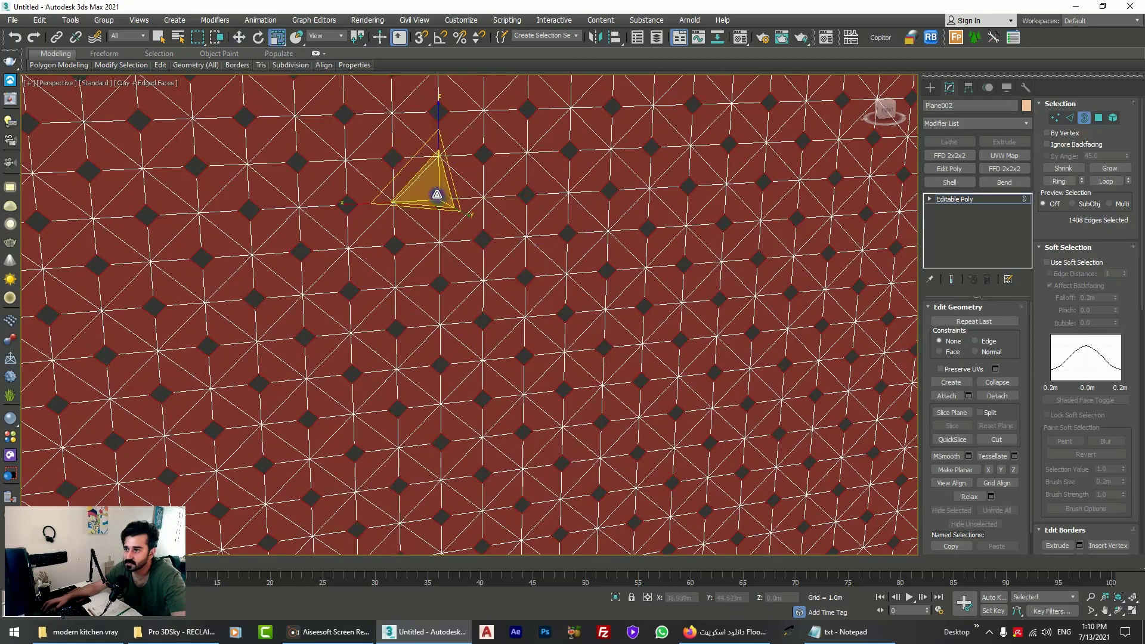
drag(437, 194, 436, 50)
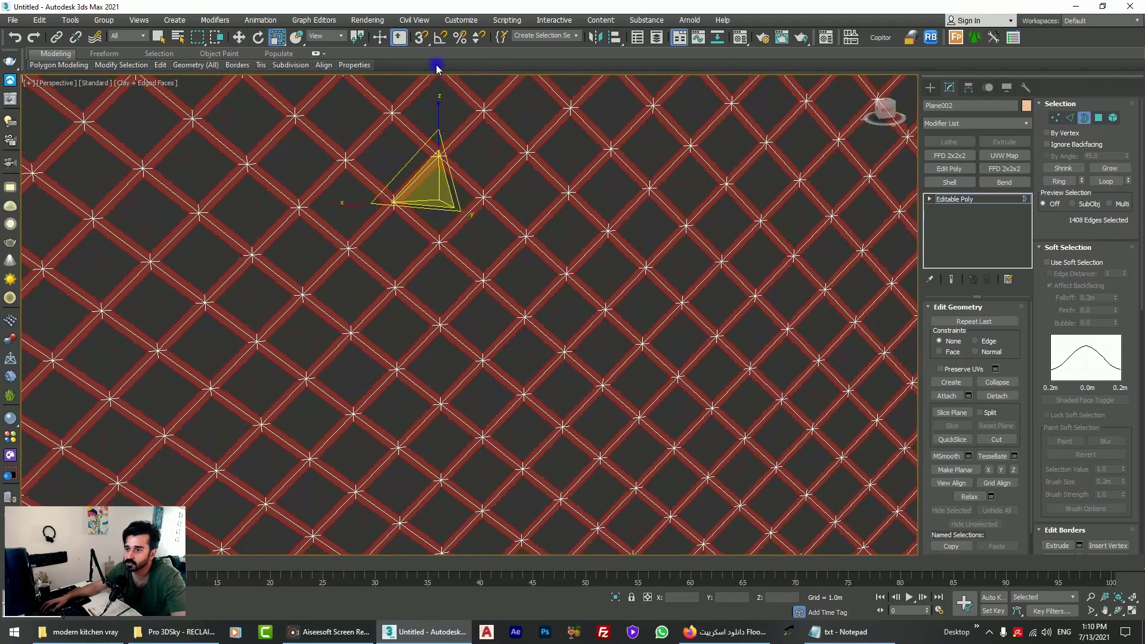
scroll(422, 256, down, 15)
scroll(504, 277, up, 4)
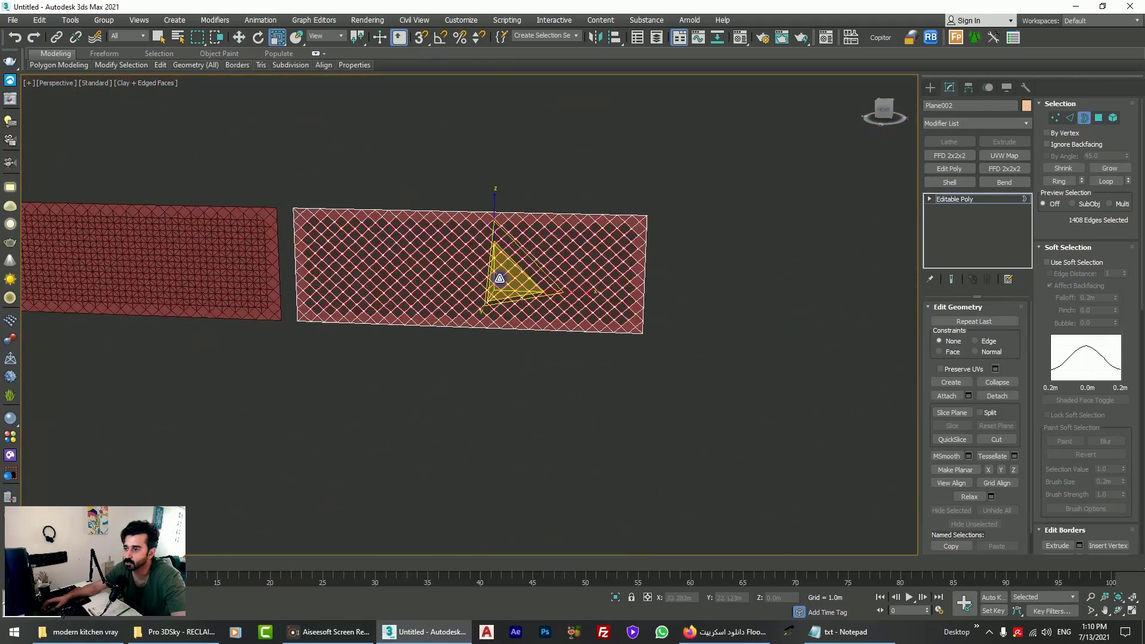
click(963, 201)
middle_drag(661, 285, 394, 288)
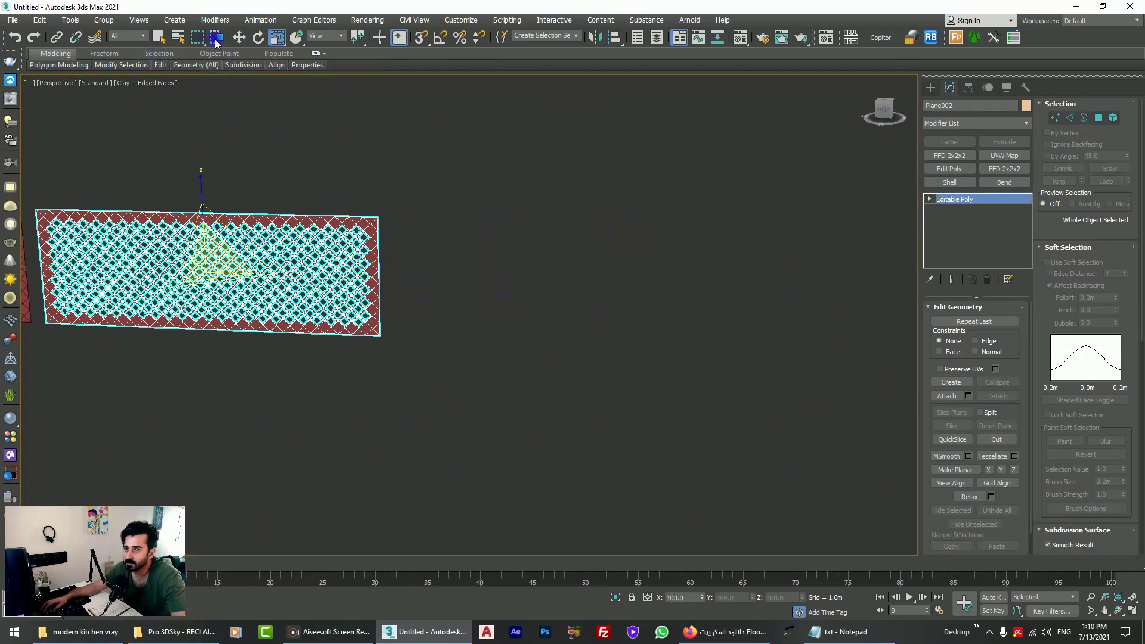
Shift-move a copy of the lattice plane to create Plane003
click(239, 37)
shift+drag(271, 270, 626, 274)
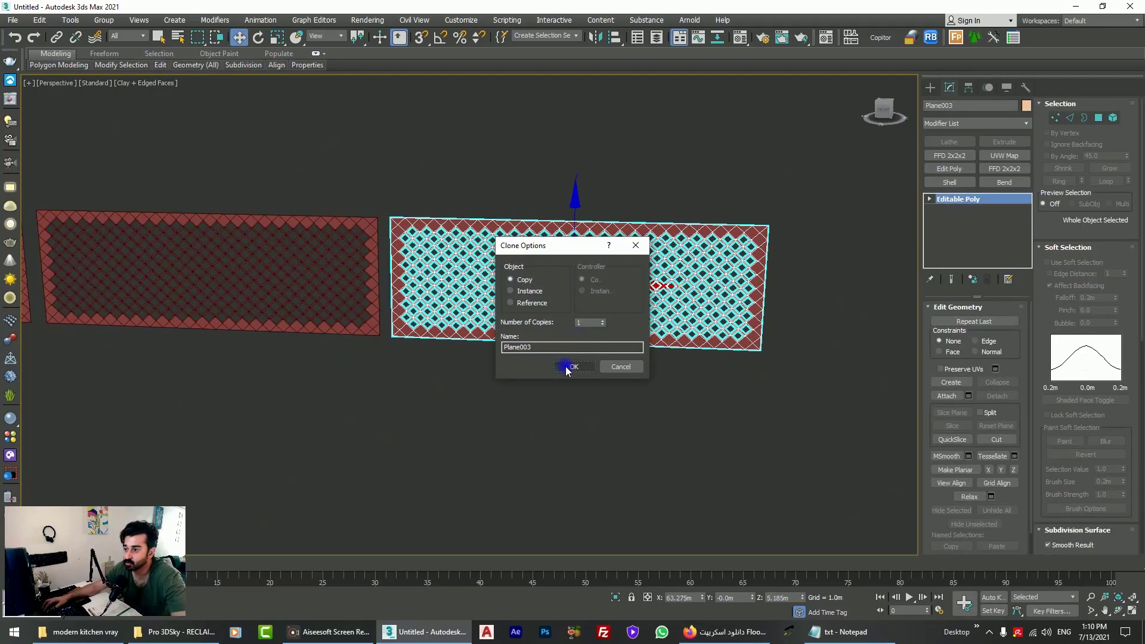
click(581, 366)
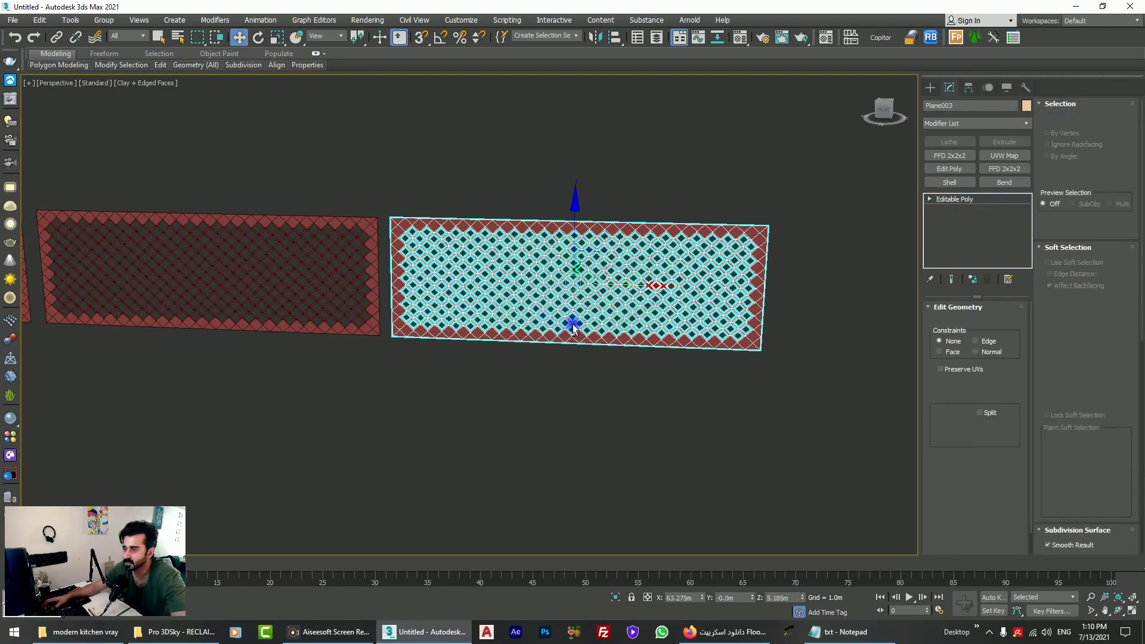
Select Plane003's 1408 hole border edges and scale them down to shrink the holes
scroll(539, 268, up, 5)
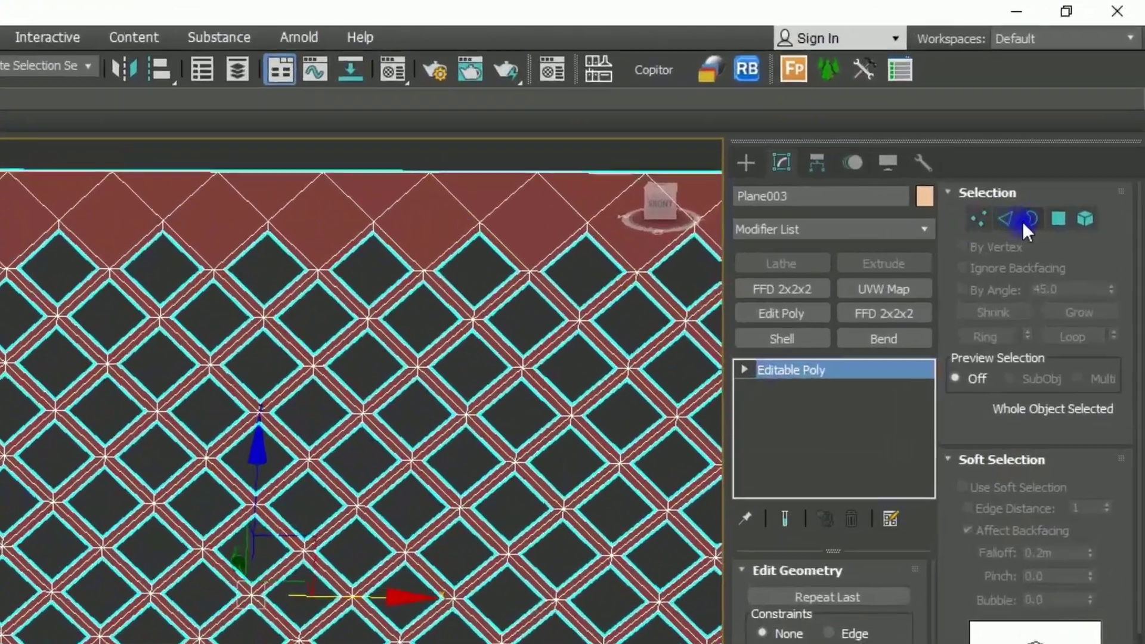
click(1082, 118)
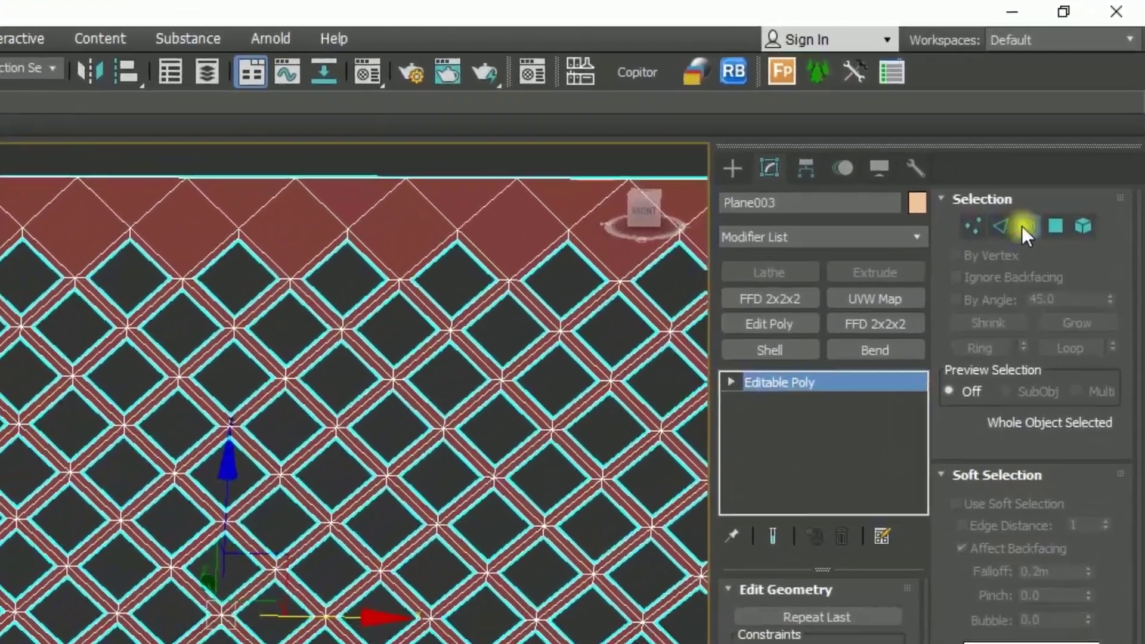
click(1025, 228)
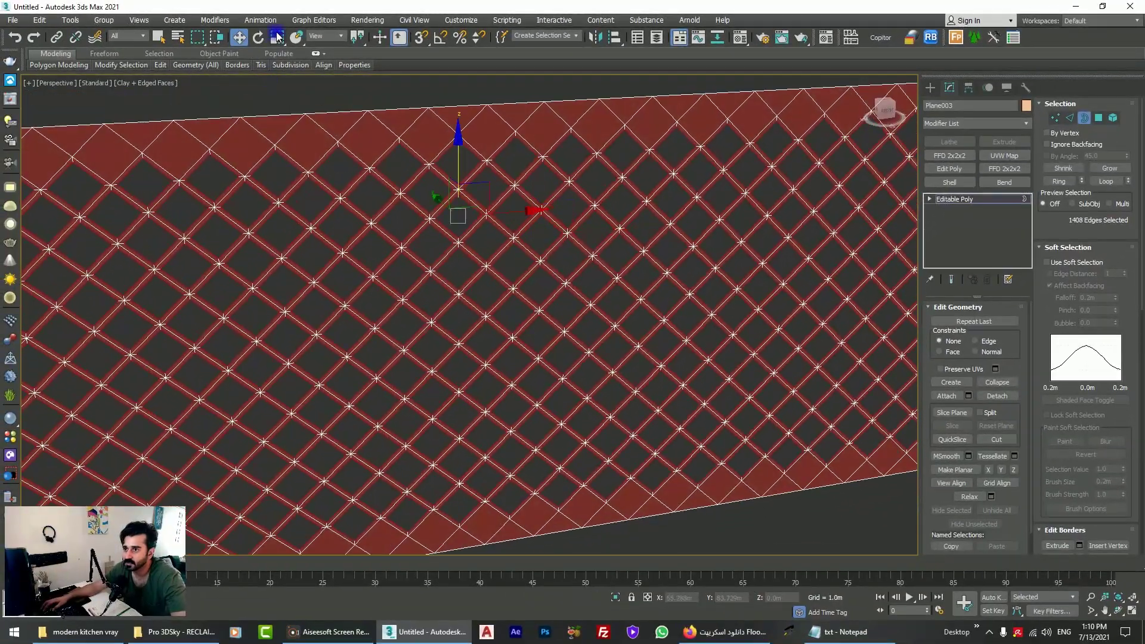
click(277, 37)
drag(449, 206, 443, 255)
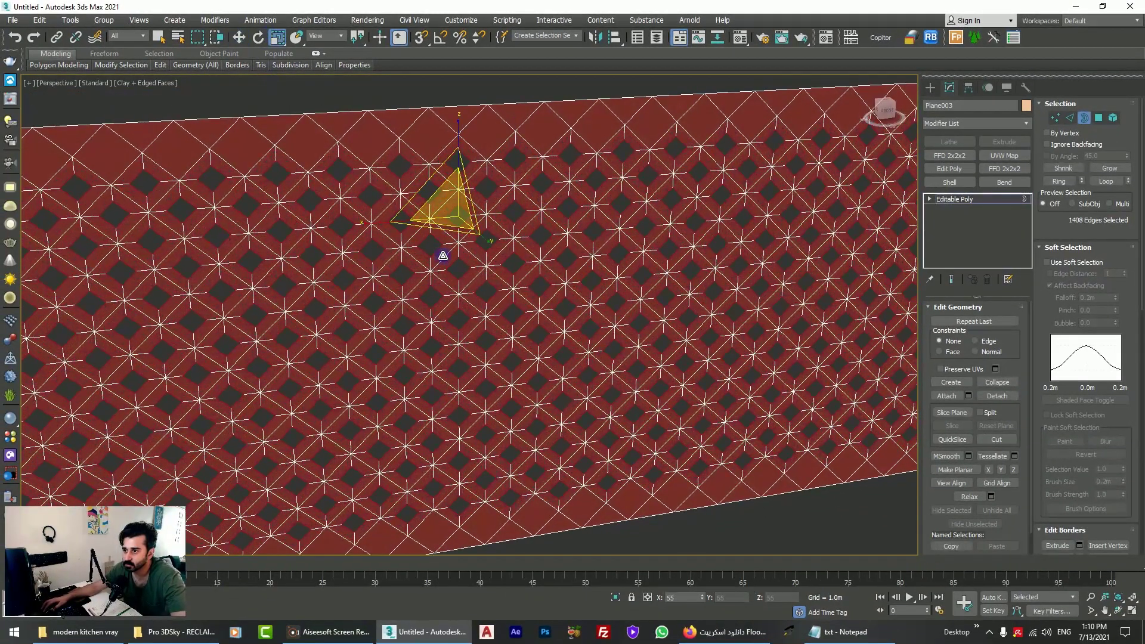
Move the hole borders outward to tilt the faces, then turn Edged Faces off
click(238, 37)
alt+middle_drag(436, 222, 455, 241)
drag(454, 239, 449, 239)
scroll(467, 300, down, 5)
alt+middle_drag(476, 303, 463, 292)
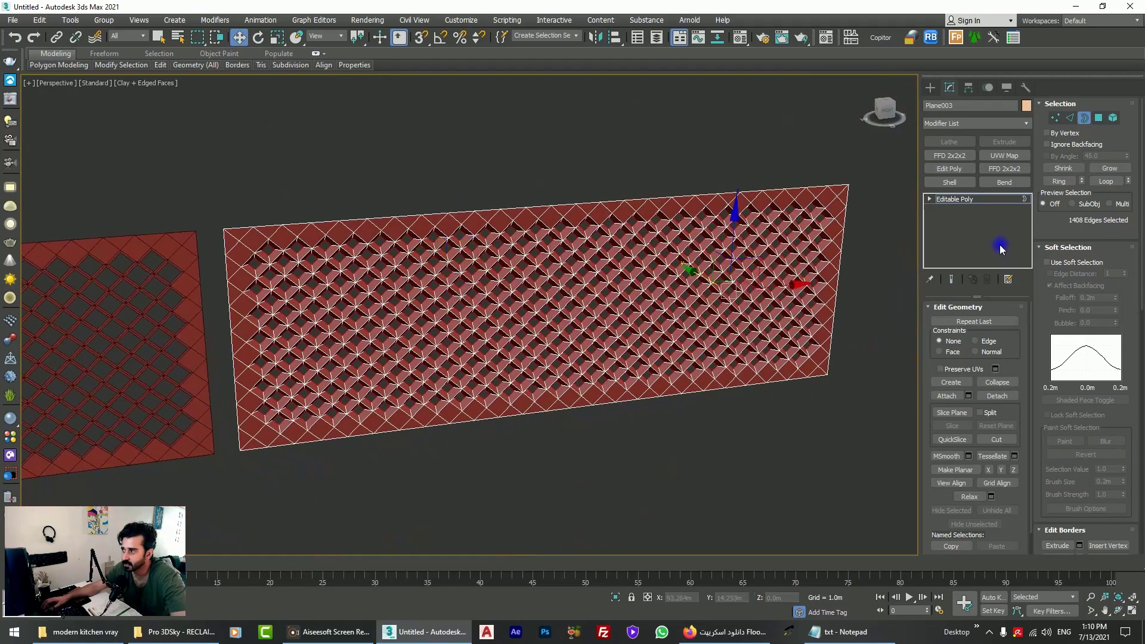
click(962, 202)
scroll(594, 307, down, 5)
alt+middle_drag(445, 332, 643, 361)
scroll(398, 315, up, 4)
key(F4)
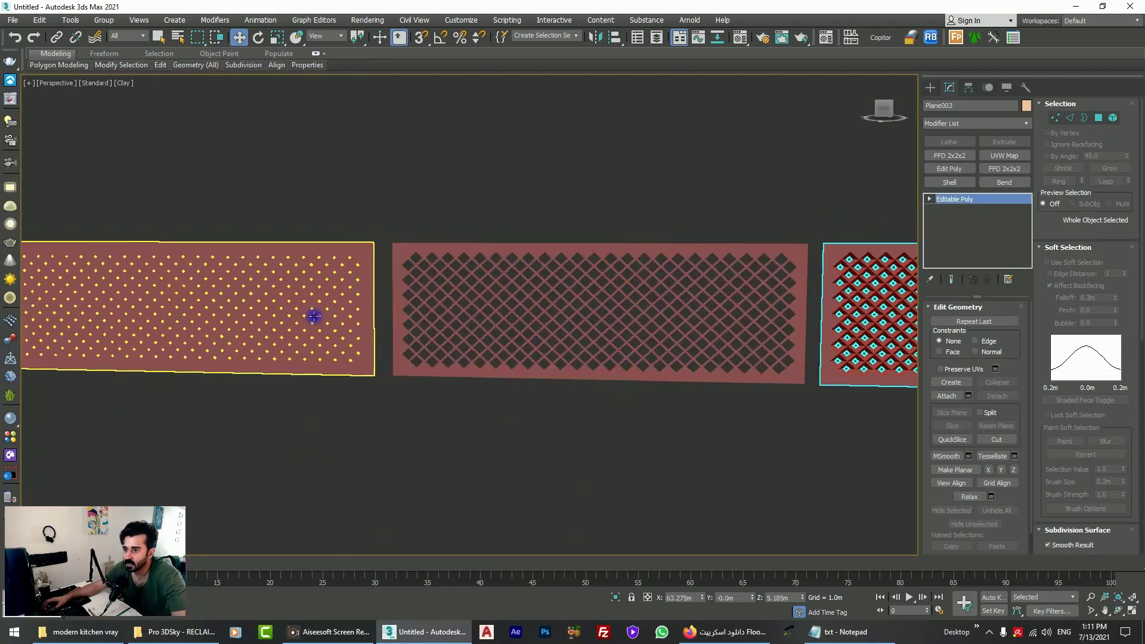
Select the original small-diamond plane, Plane001, on the left
click(208, 281)
click(471, 384)
click(555, 316)
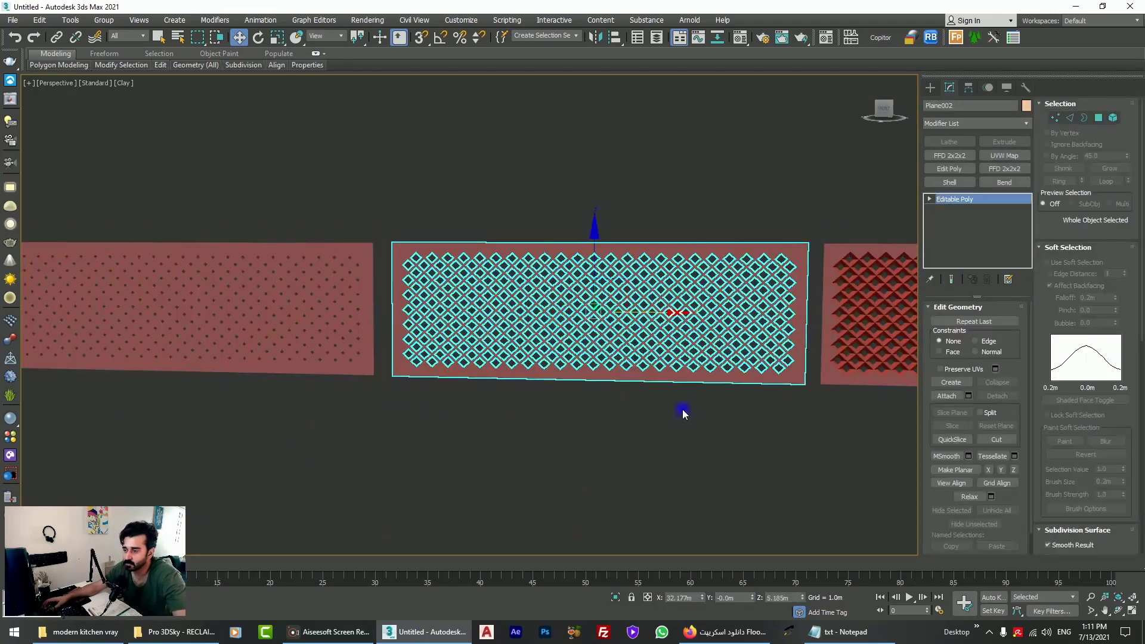
middle_drag(683, 414, 449, 409)
click(672, 340)
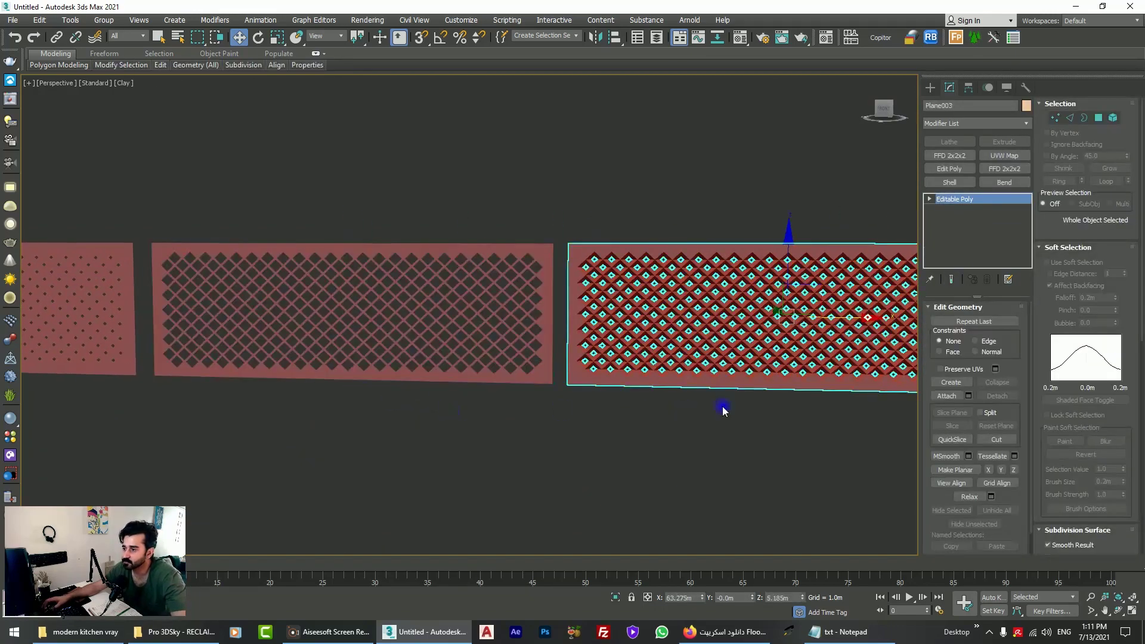
middle_drag(724, 403, 580, 424)
scroll(580, 423, down, 2)
middle_drag(322, 420, 555, 362)
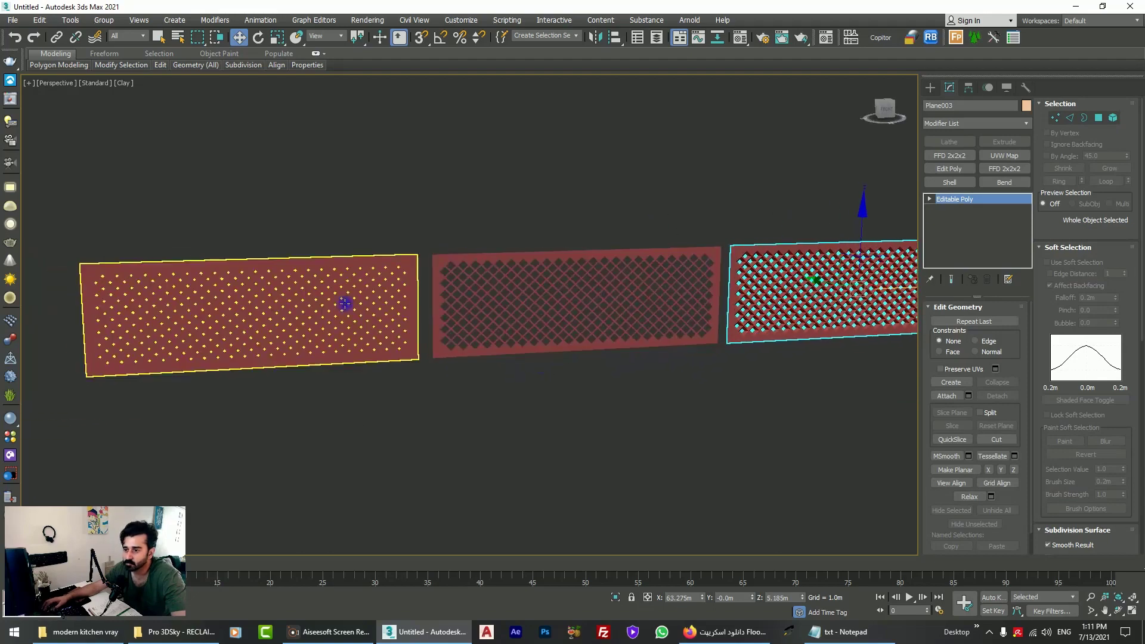
click(346, 304)
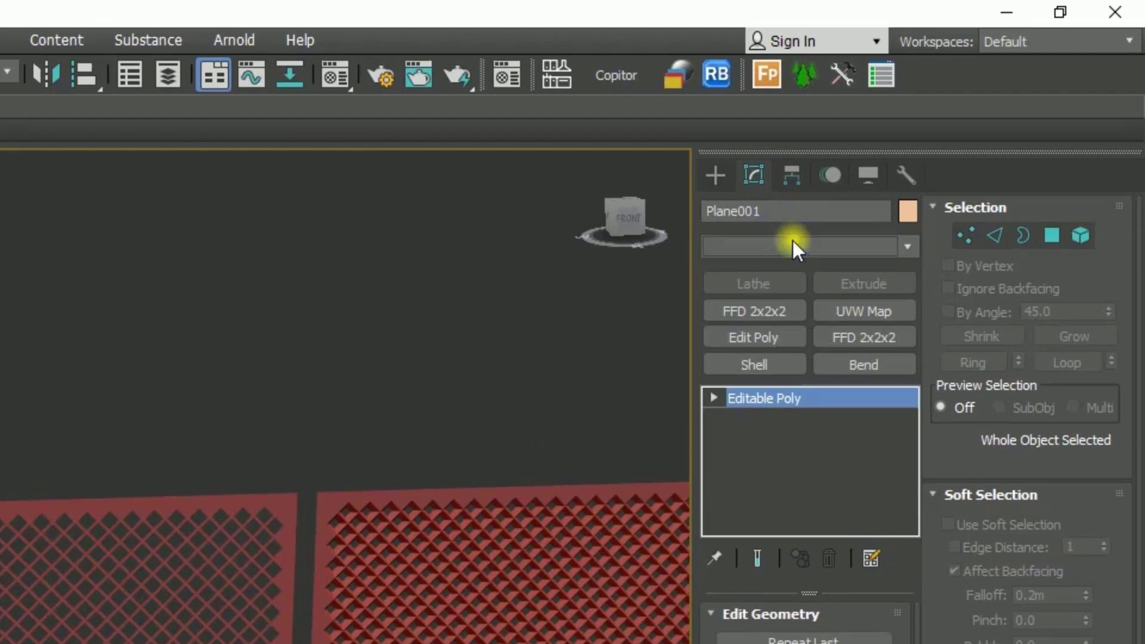
Add a Morpher modifier to Plane001 from the Modifier List
click(969, 122)
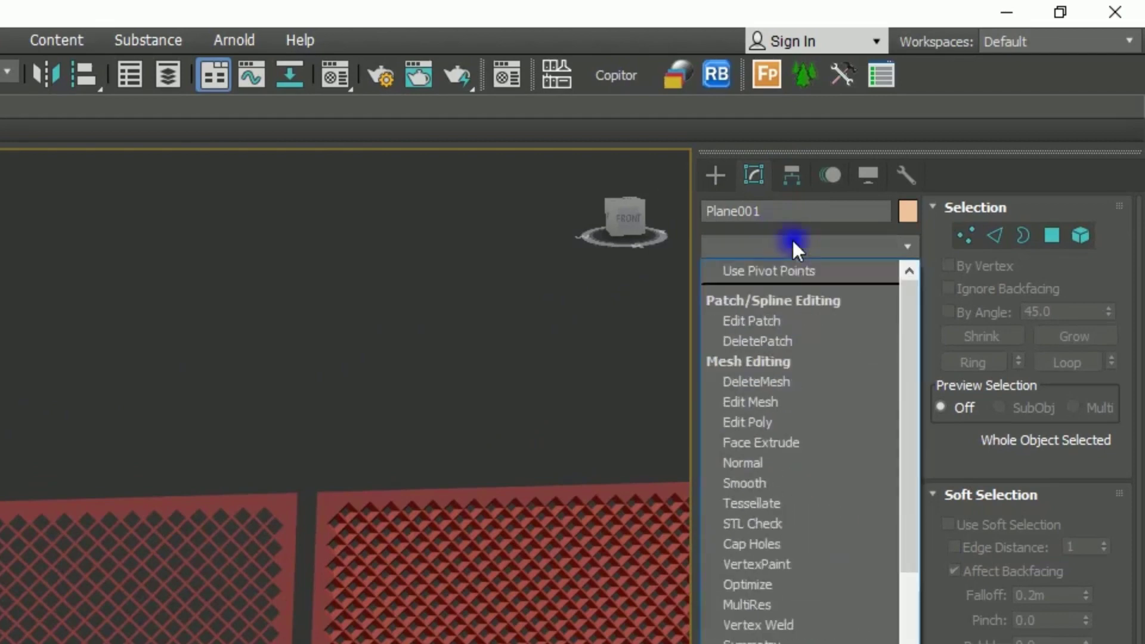
key(m)
key(m)
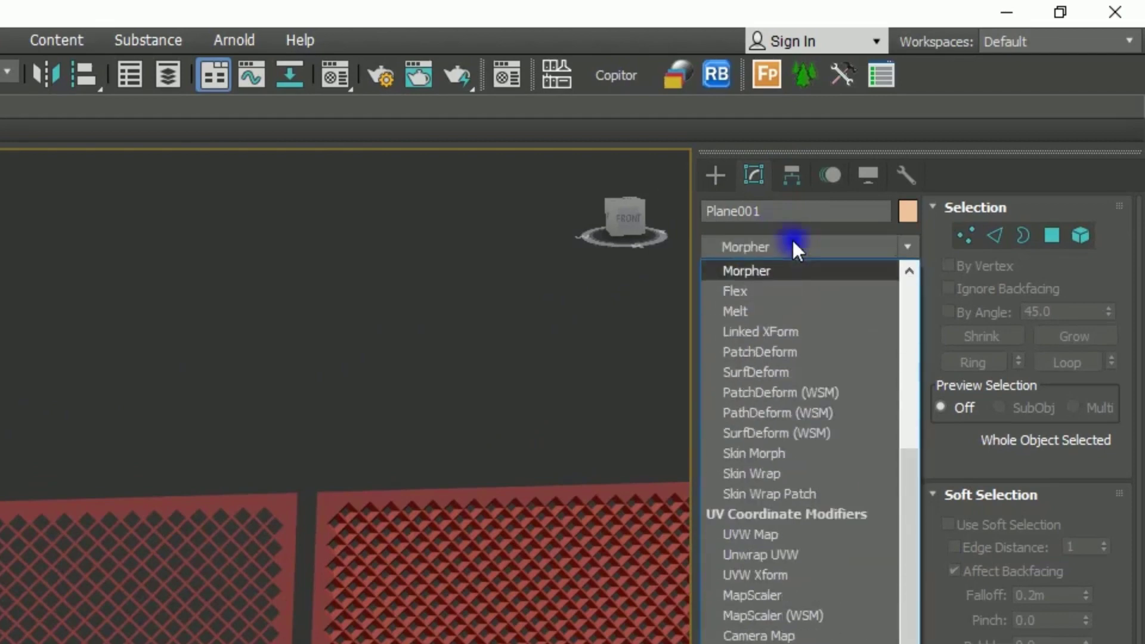
click(779, 270)
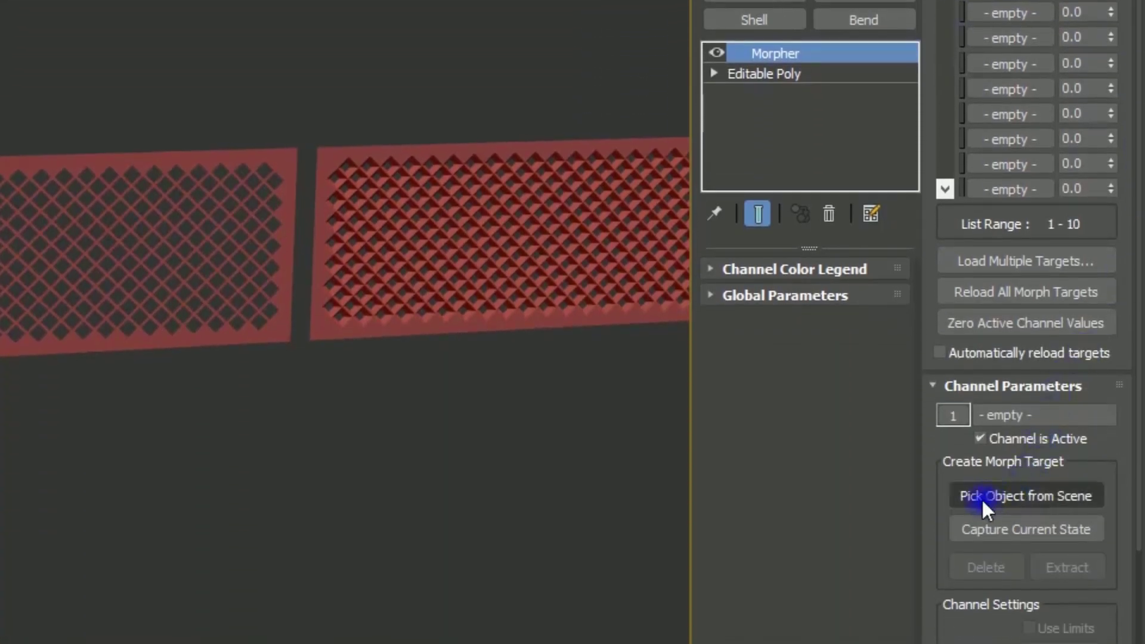
Load Plane002 into Morpher channel 1 and Plane003 into channel 2, then hide both targets
click(1050, 495)
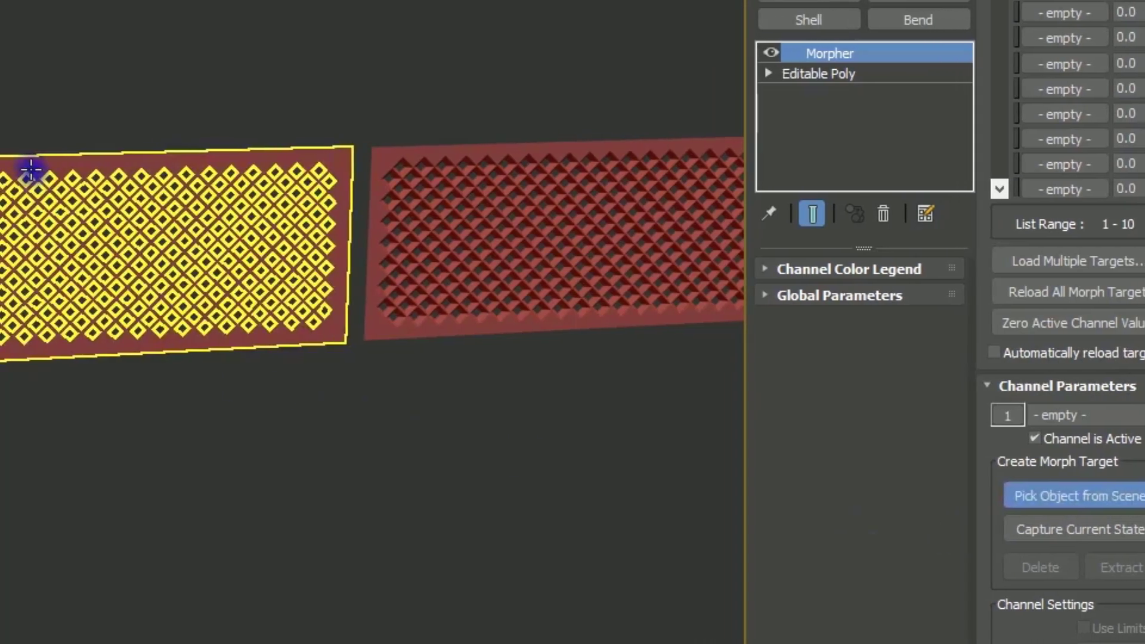
click(30, 170)
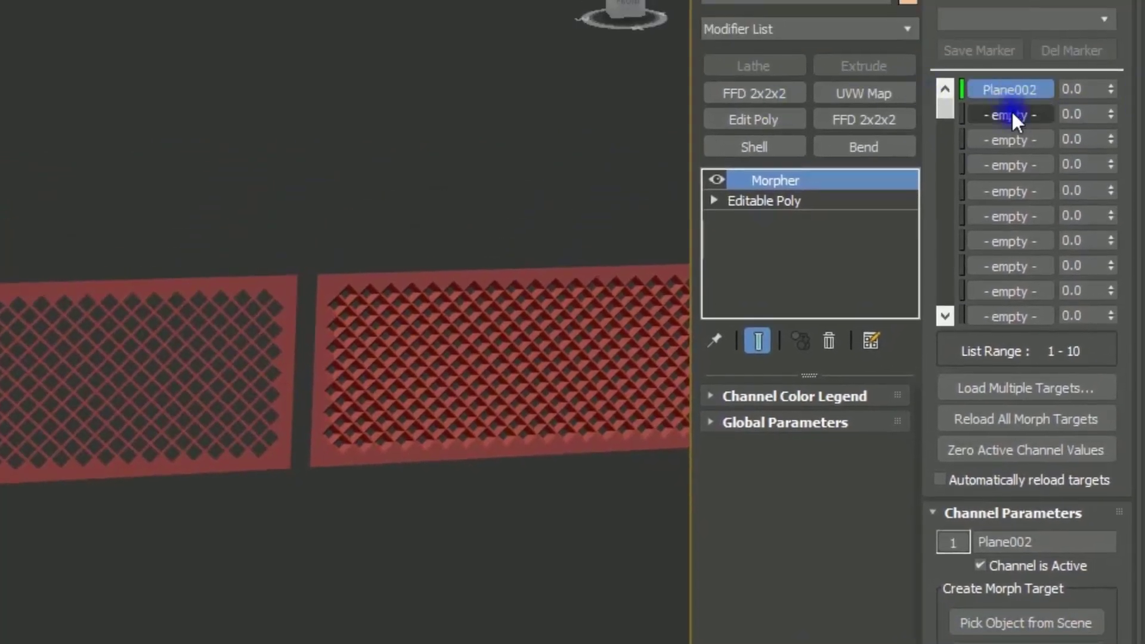
click(997, 113)
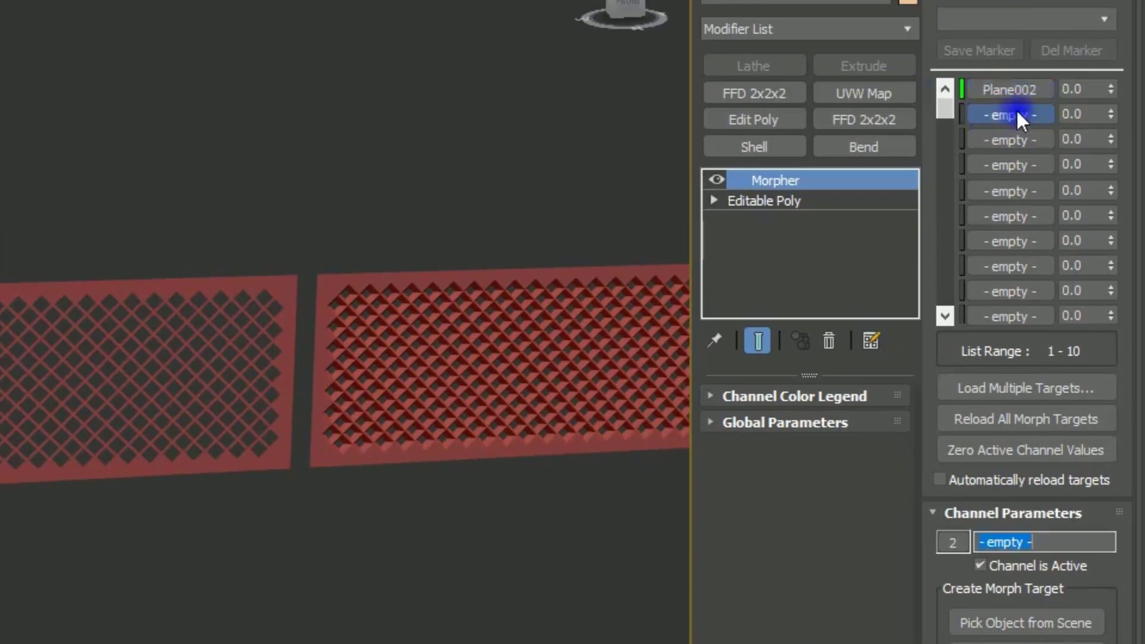
click(1018, 623)
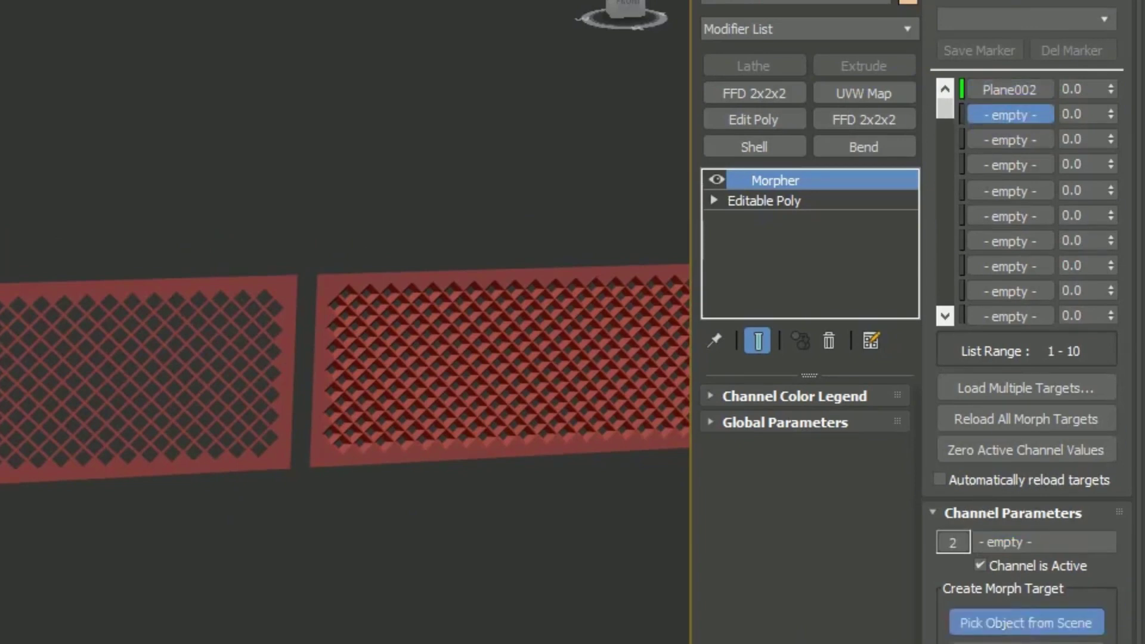
click(394, 285)
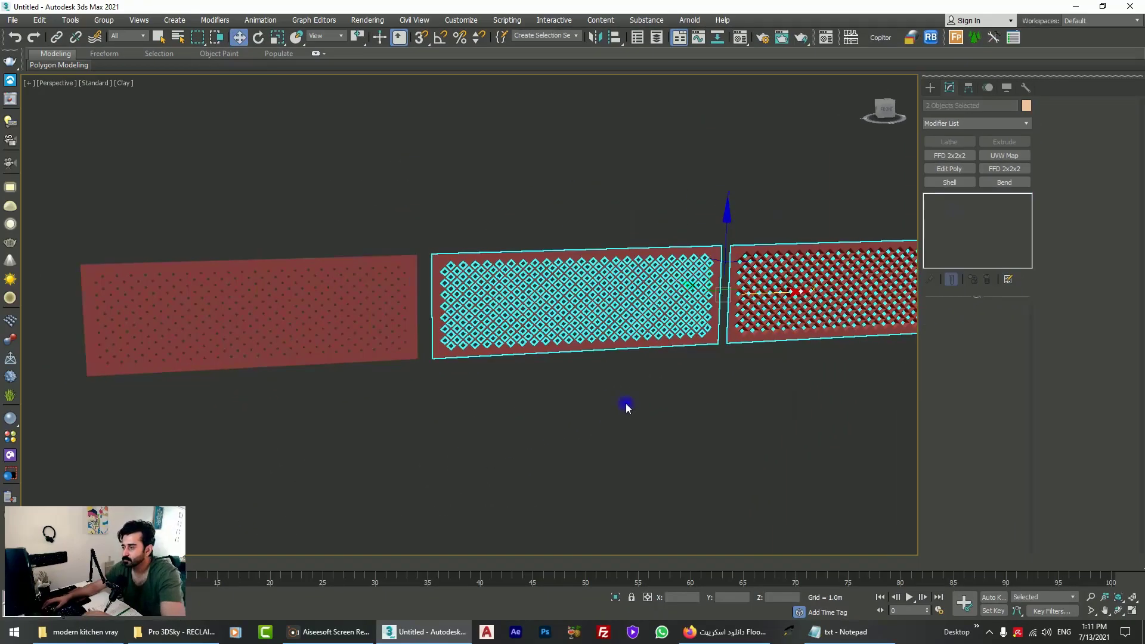
key(Delete)
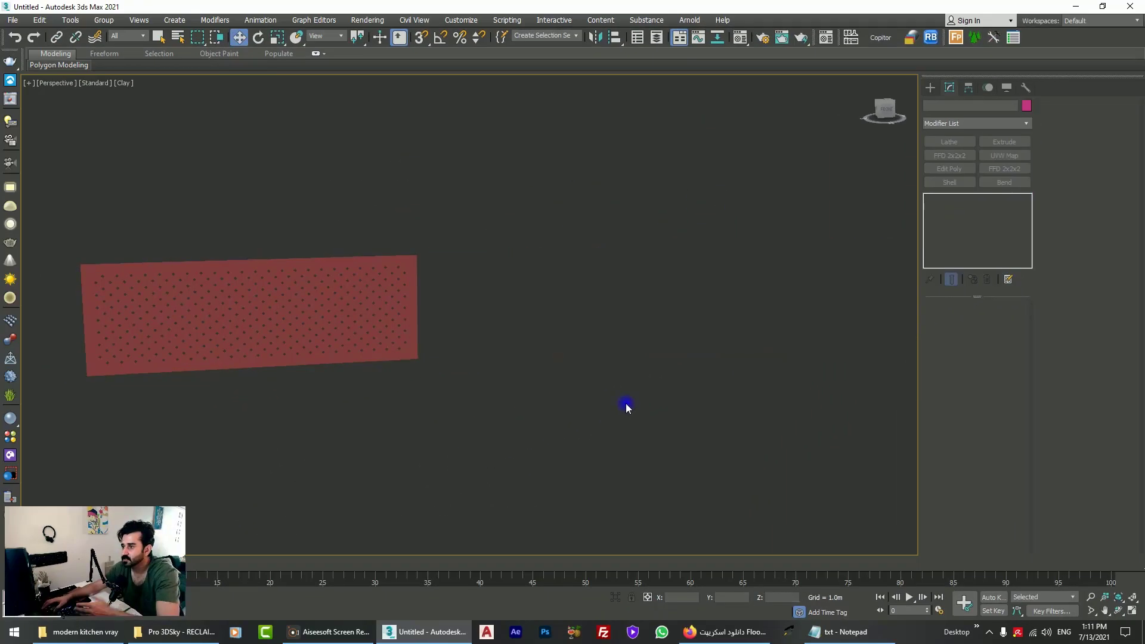
Preview the morph by dragging the Plane002 and Plane003 channel spinners to around 66 and 70
click(369, 324)
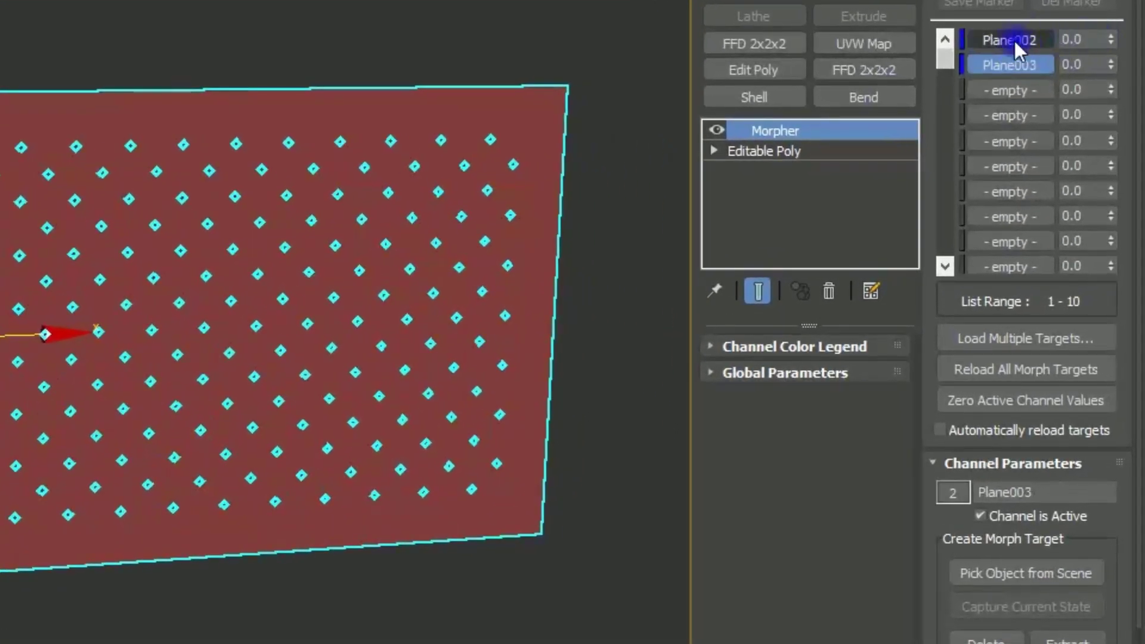
drag(1110, 35, 984, 34)
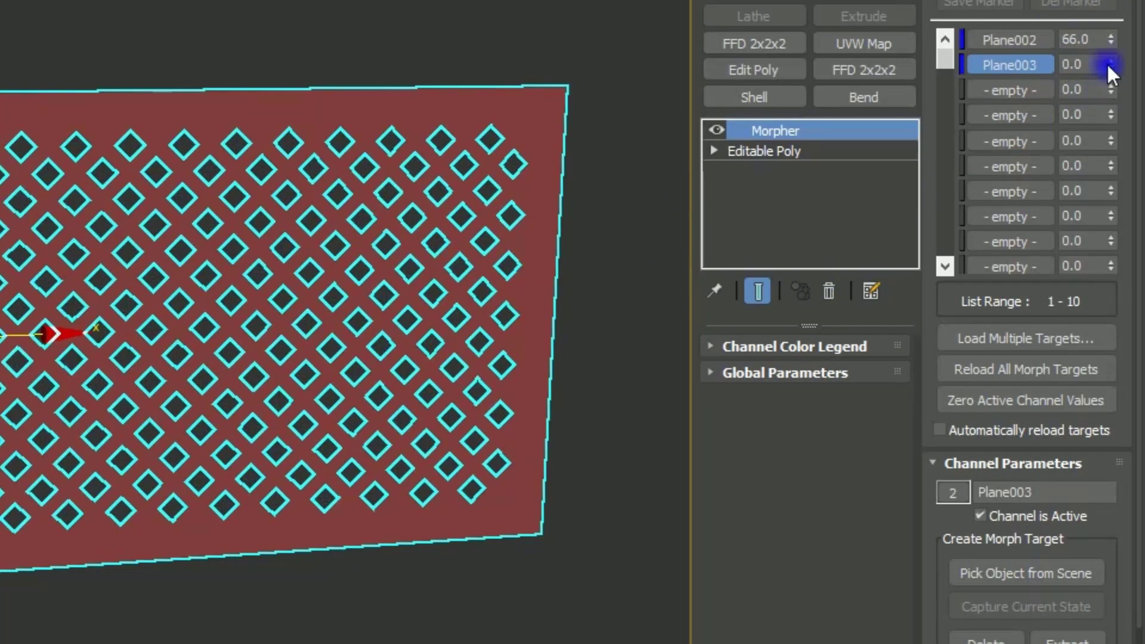
drag(1107, 62, 1109, 3)
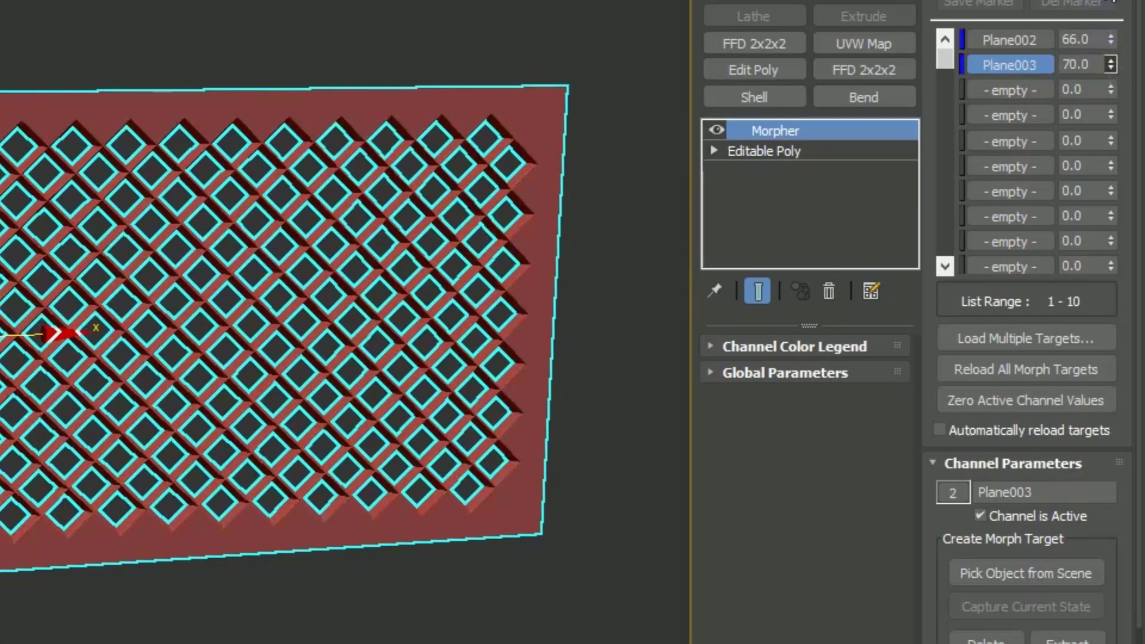
alt+middle_drag(123, 301, 125, 334)
scroll(126, 334, up, 6)
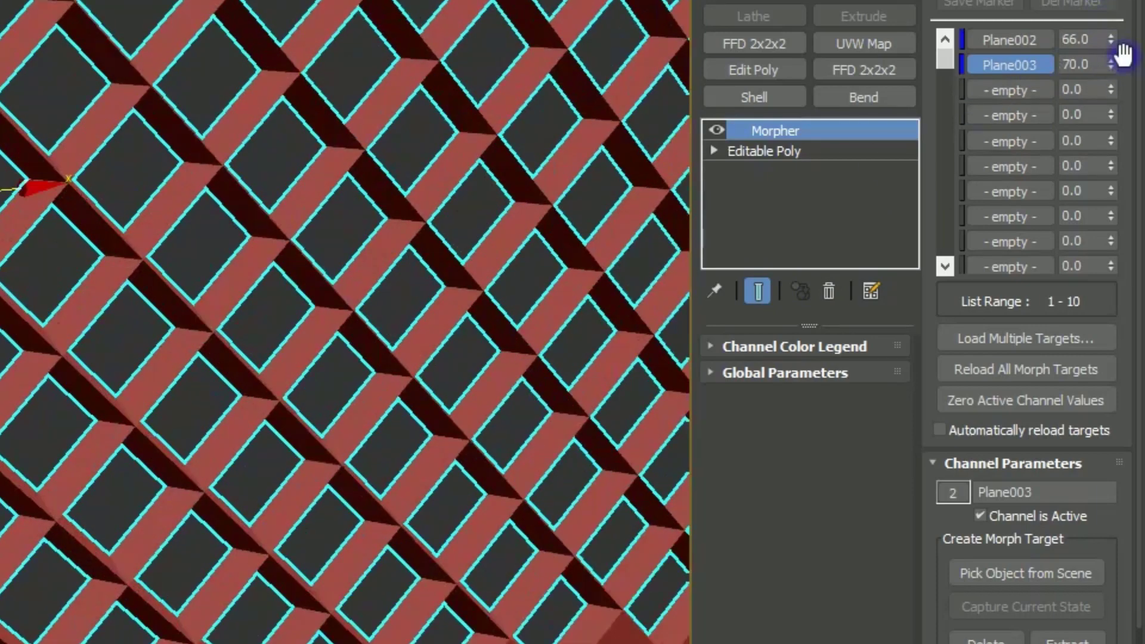
mouse_move(1109, 37)
mouse_down()
mouse_move(1109, 94)
mouse_move(1109, 17)
mouse_up()
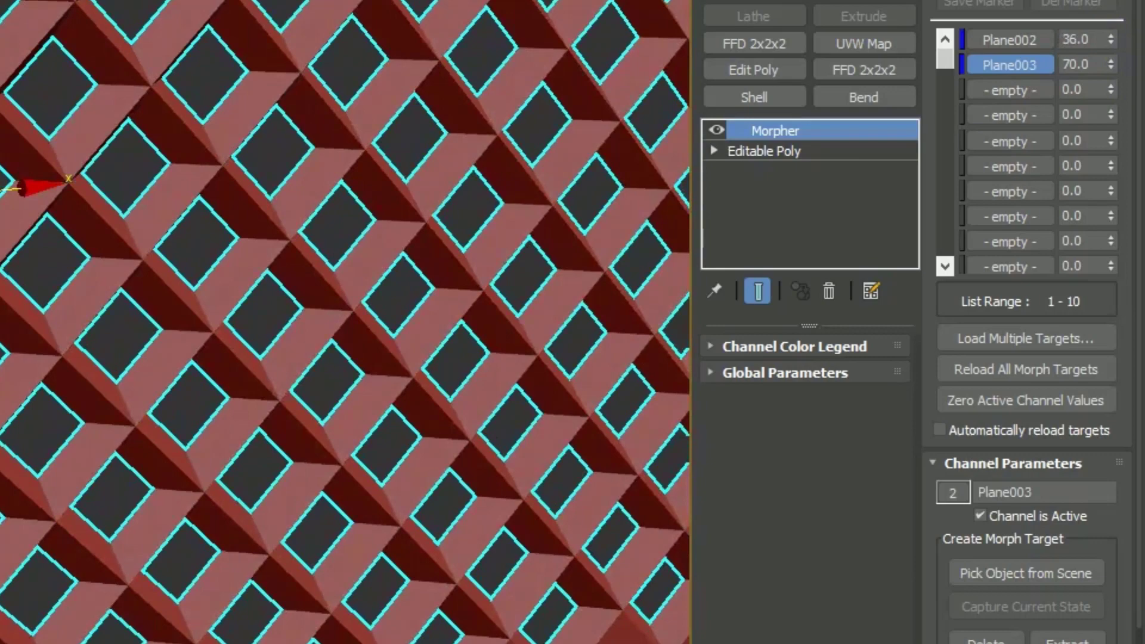
scroll(346, 322, down, 4)
alt+middle_drag(346, 322, 208, 285)
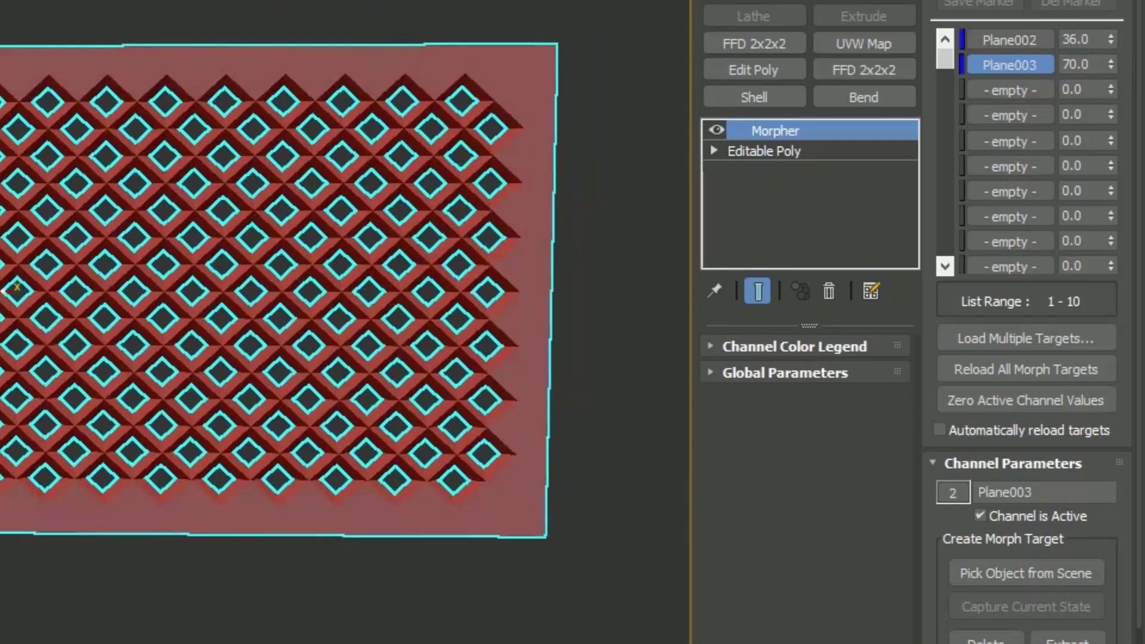
Set both Plane002 and Plane003 morph channels to 50
double_click(1078, 40)
text(50)
key(Tab)
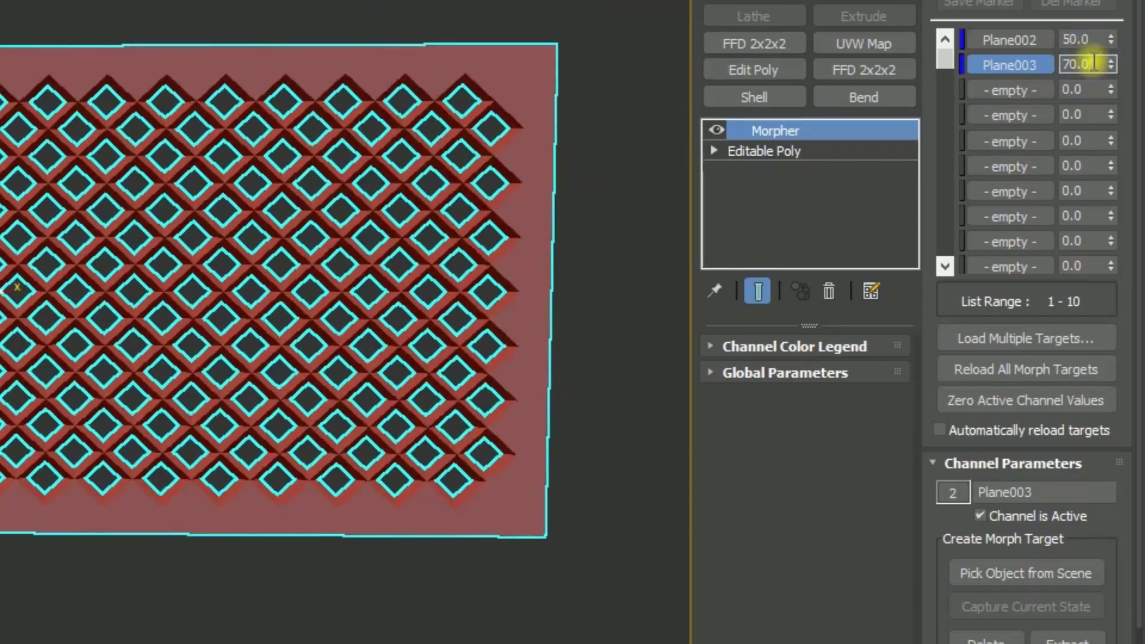
text(50)
key(Return)
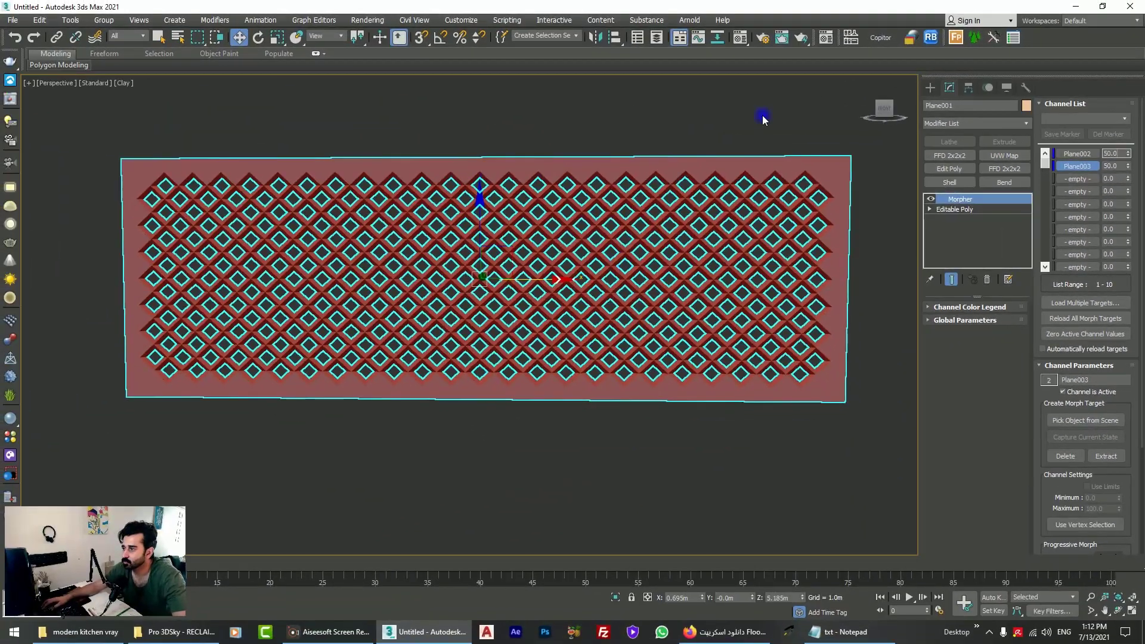
click(523, 201)
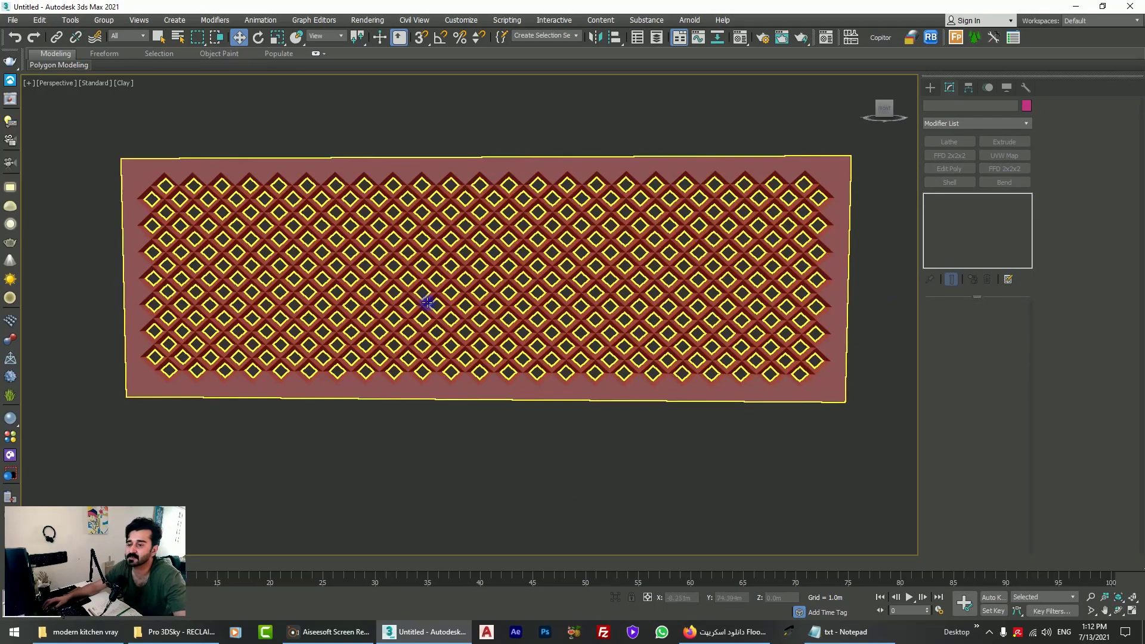
click(443, 379)
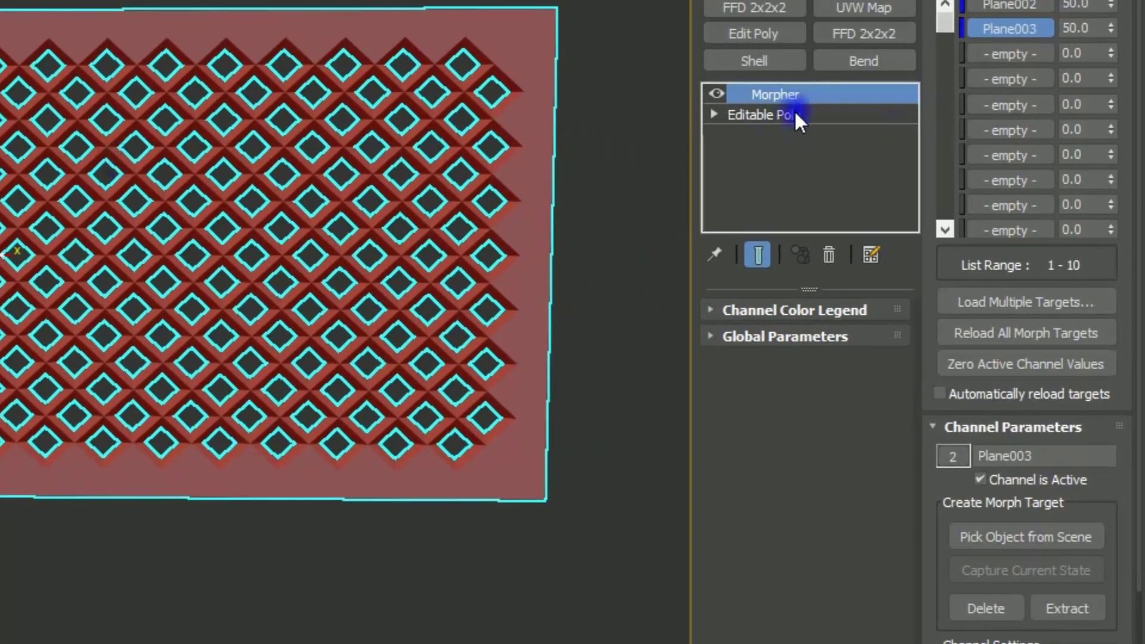
At the plane's Editable Poly vertex level, select the bottom-left corner vertex
click(794, 113)
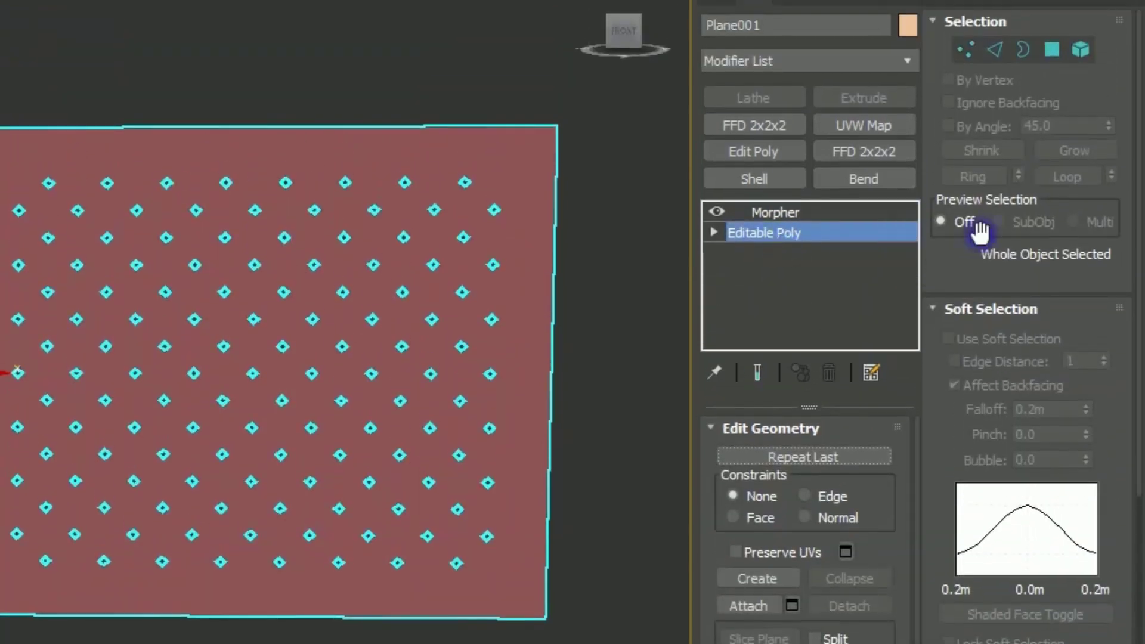
click(964, 52)
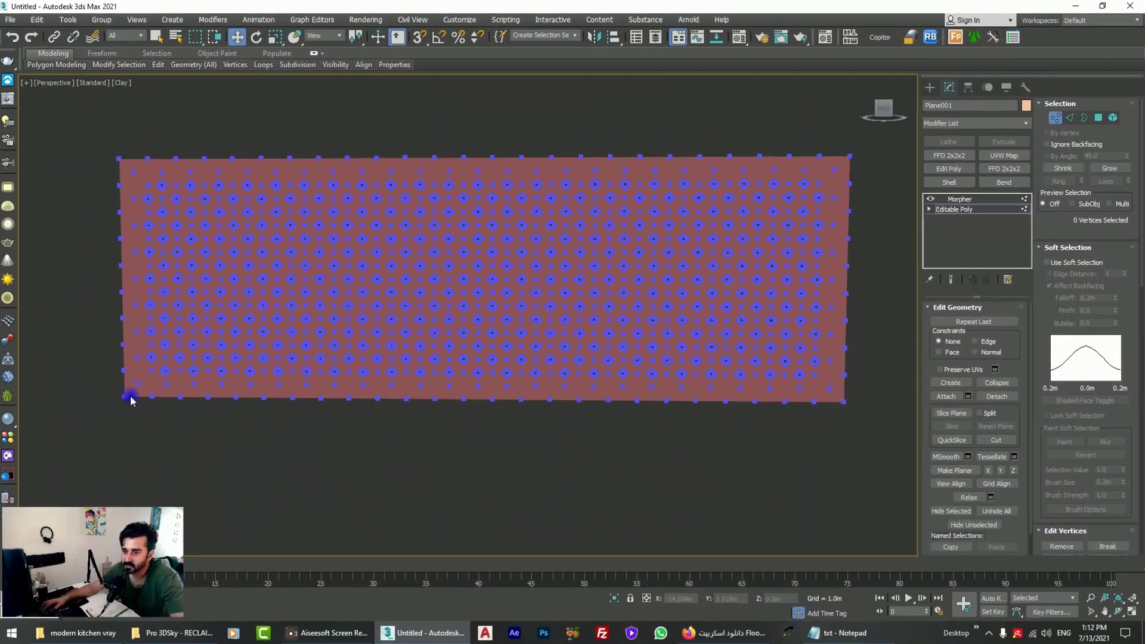
click(130, 397)
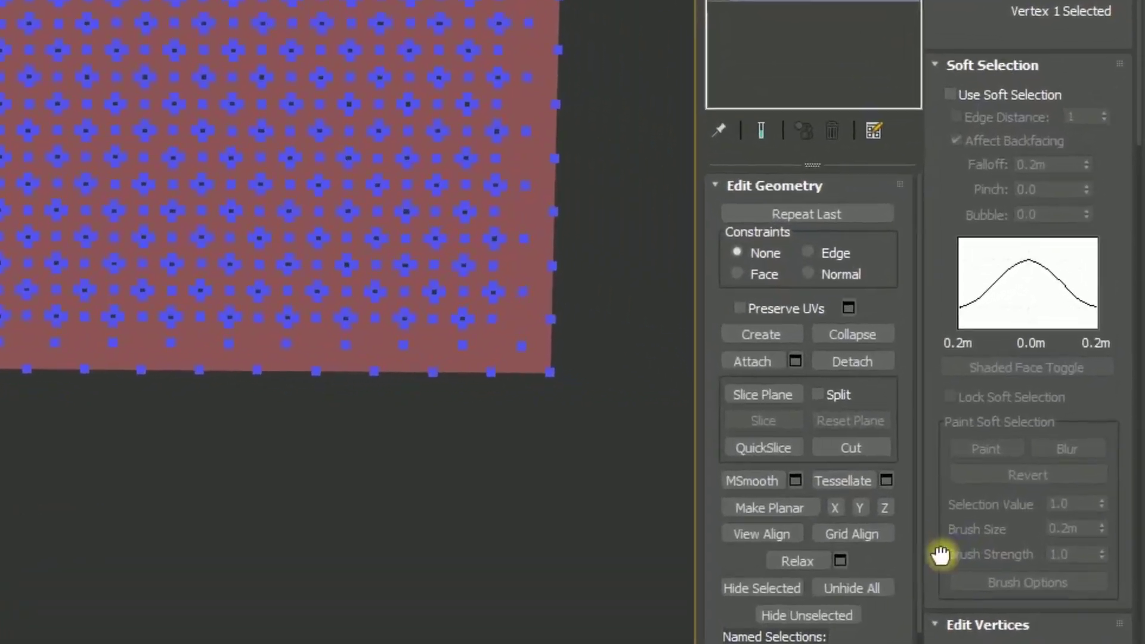
drag(1042, 490, 1047, 387)
drag(950, 345, 954, 491)
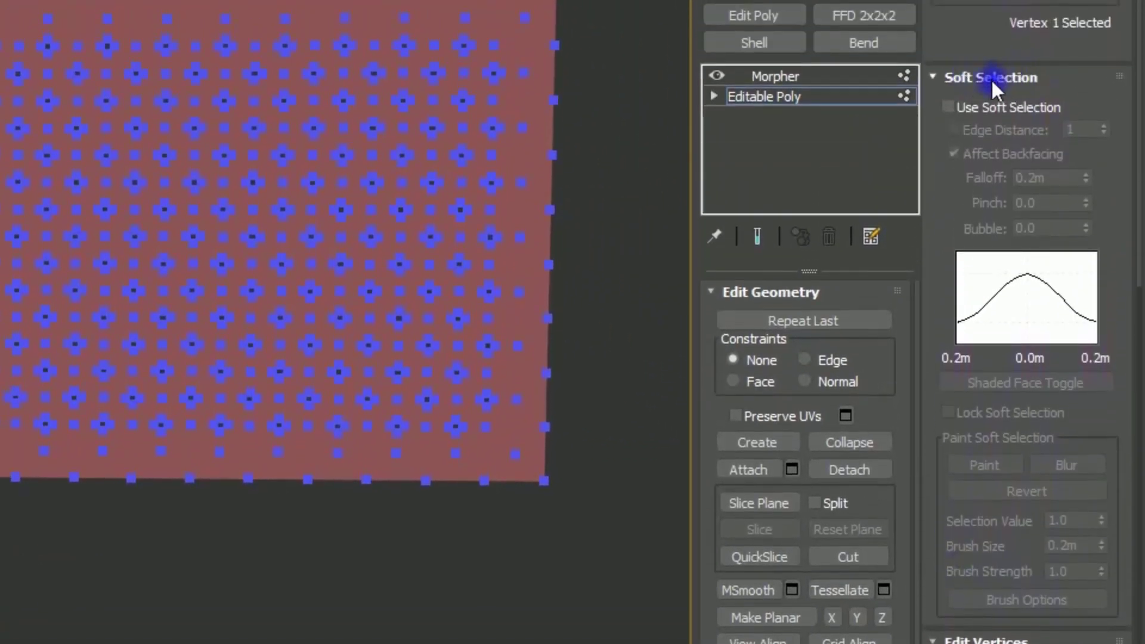
Enable Use Soft Selection with an 8.928m falloff, and add a top-edge and a bottom-edge vertex
click(953, 108)
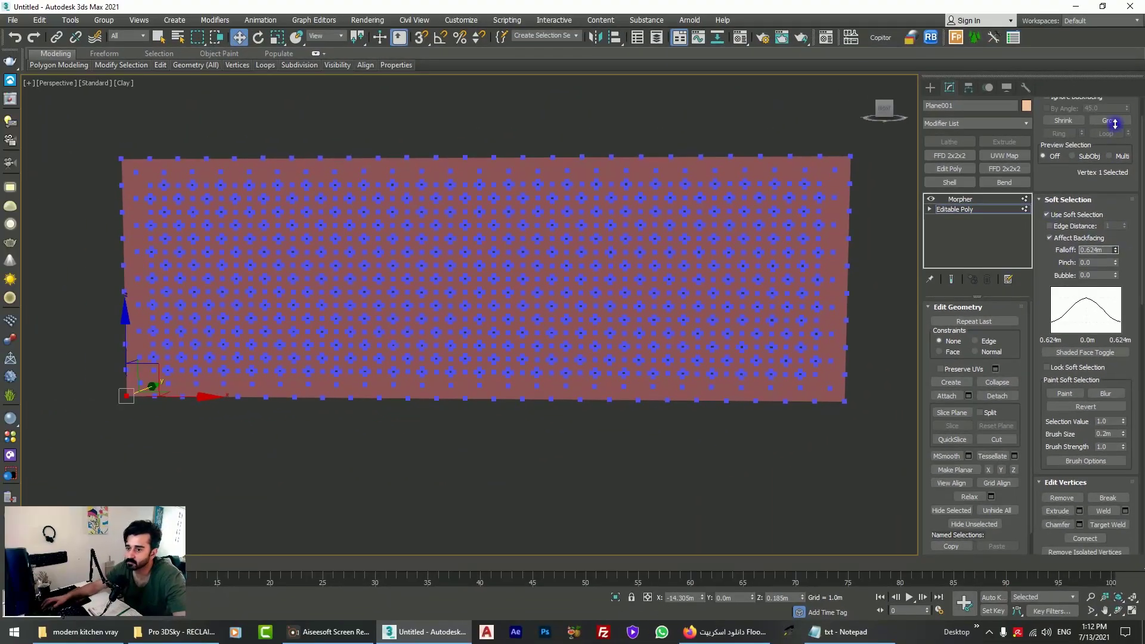
drag(1096, 194, 1096, 172)
drag(183, 251, 363, 94)
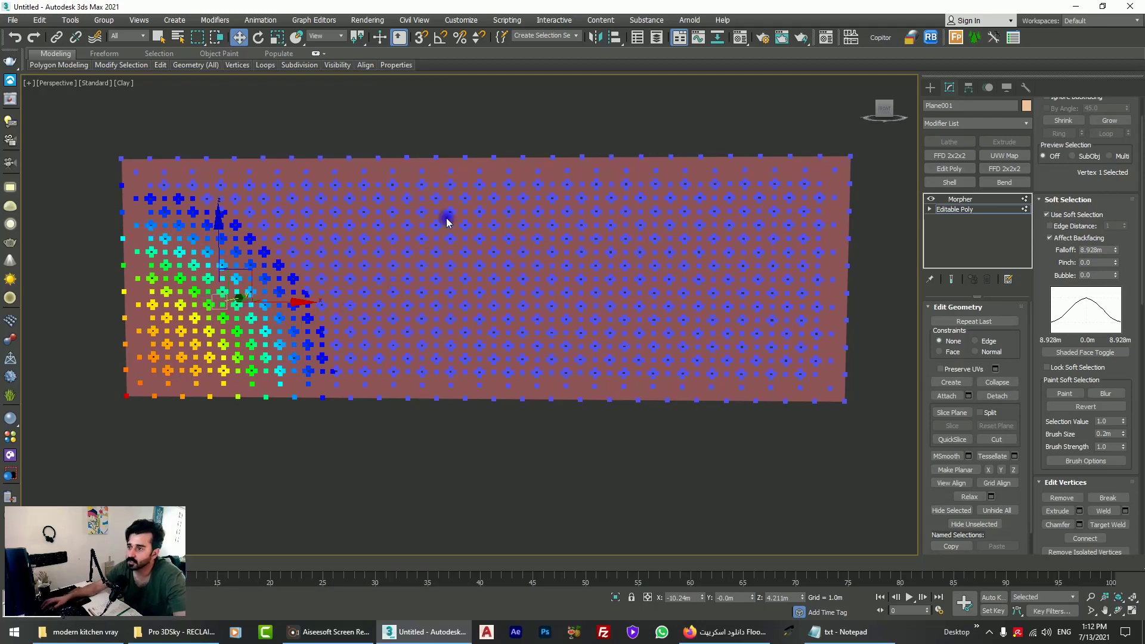
ctrl+click(466, 158)
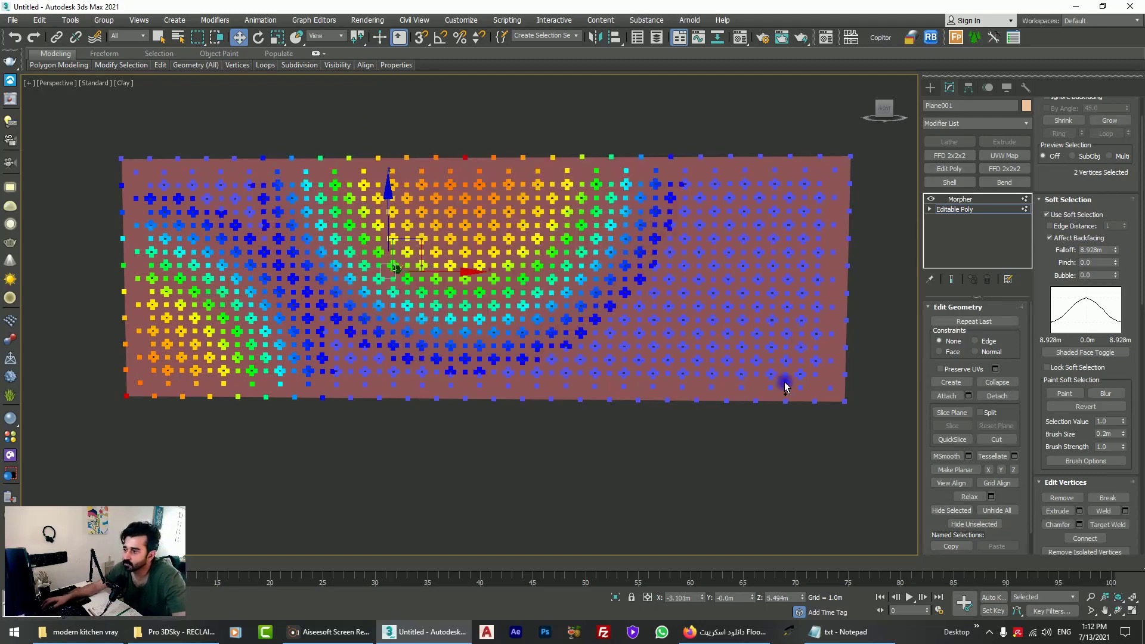
ctrl+click(783, 399)
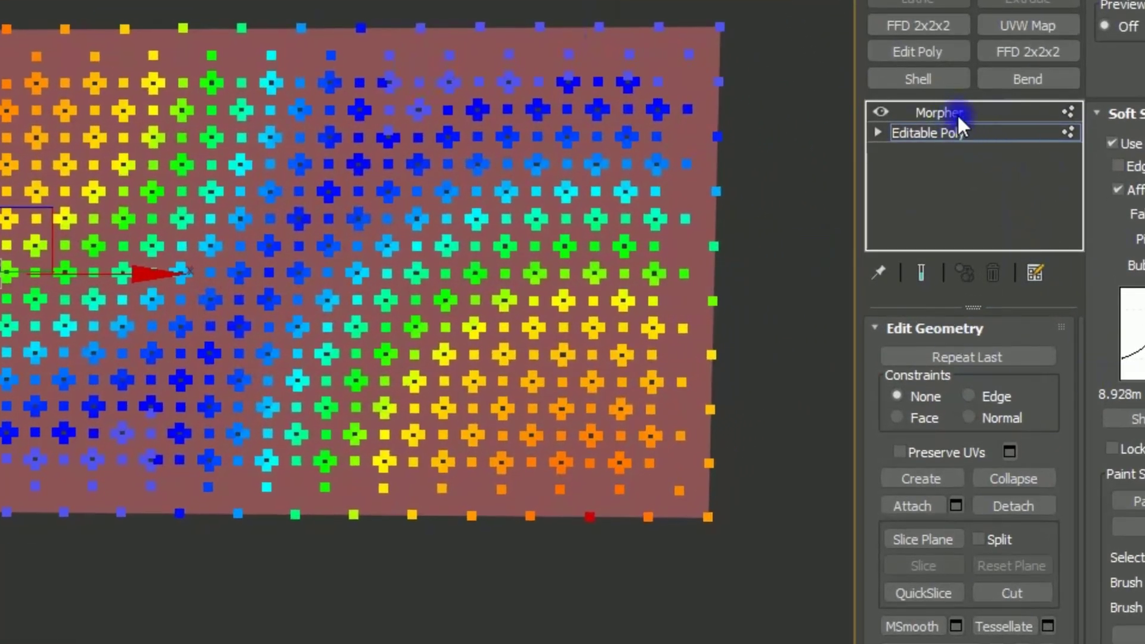
Return to the Morpher and preview the patchy diamond holes from an angle
click(948, 113)
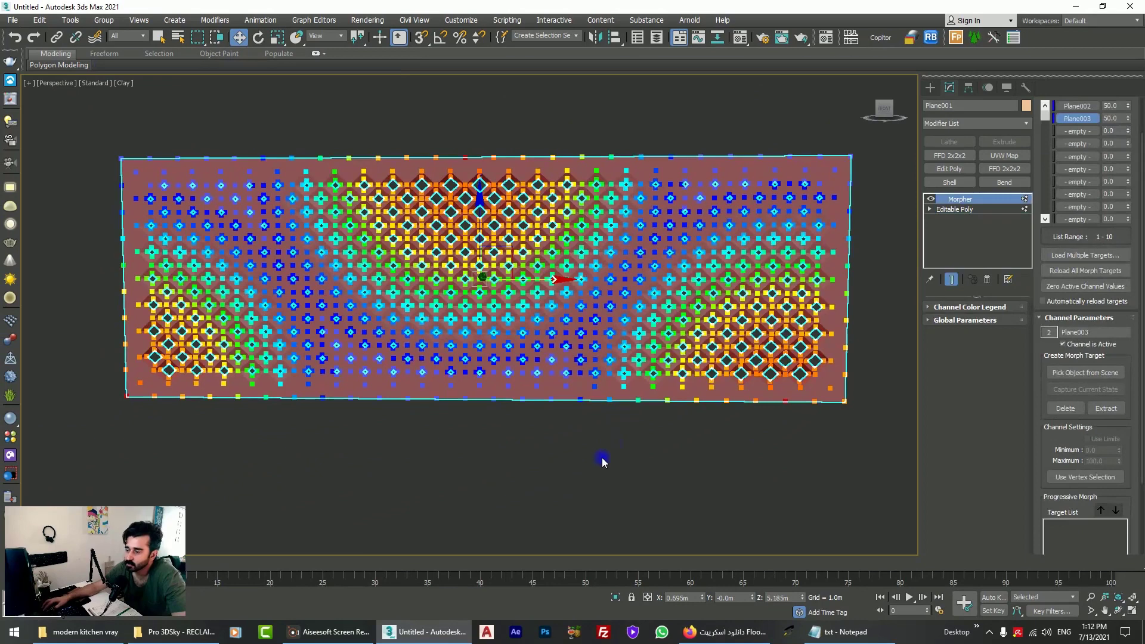
click(602, 458)
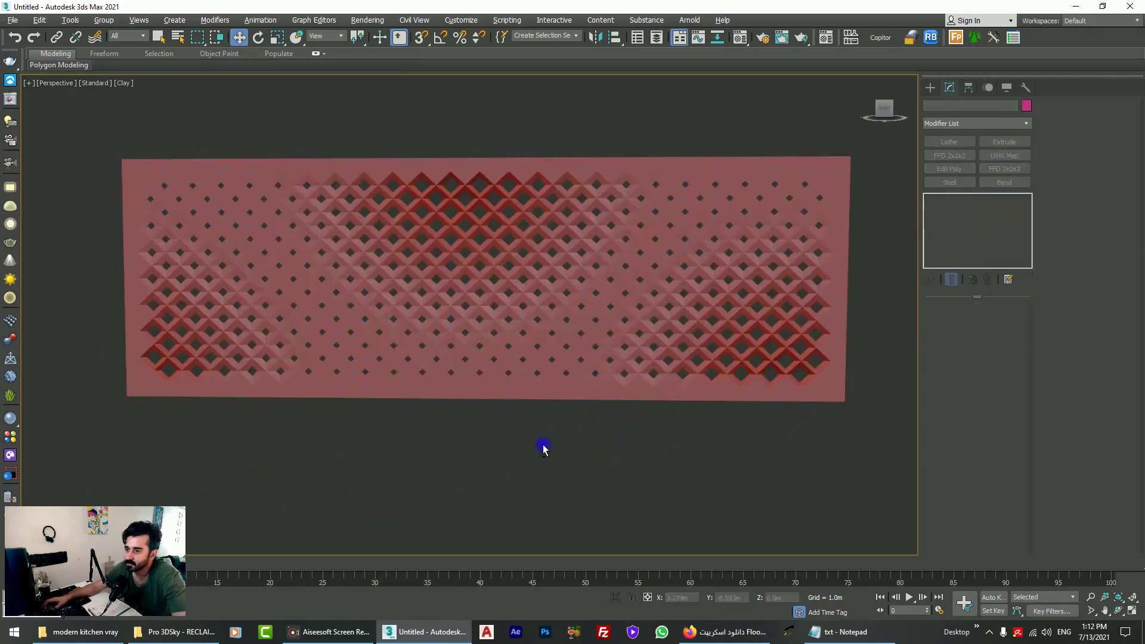
mouse_move(542, 447)
alt+middle_down()
mouse_move(567, 447)
mouse_move(549, 454)
alt+middle_up()
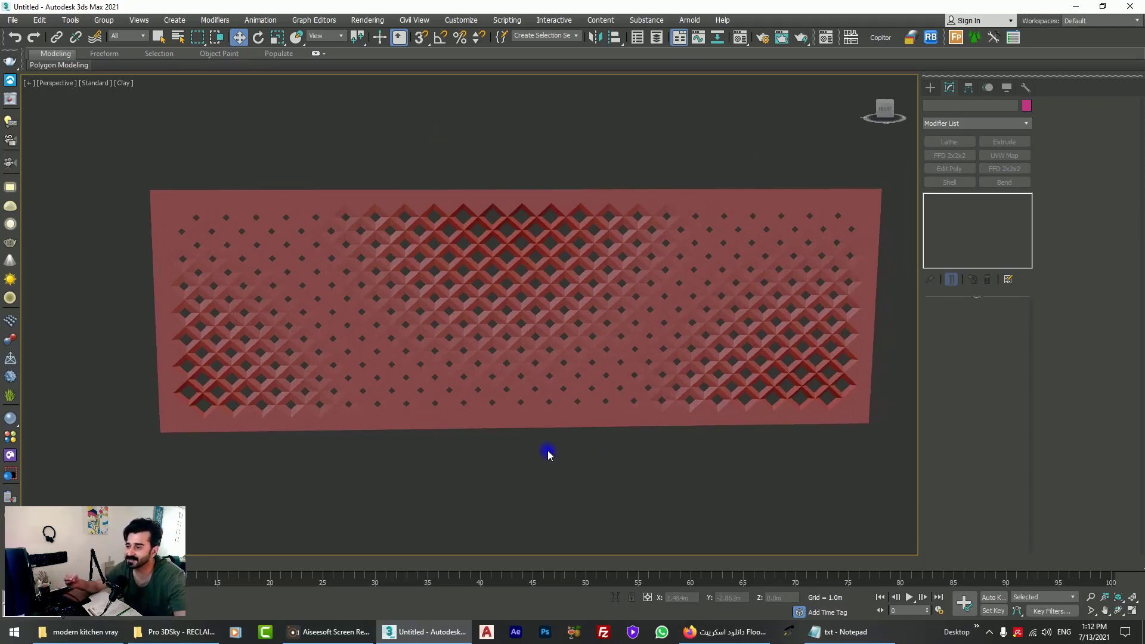
click(582, 397)
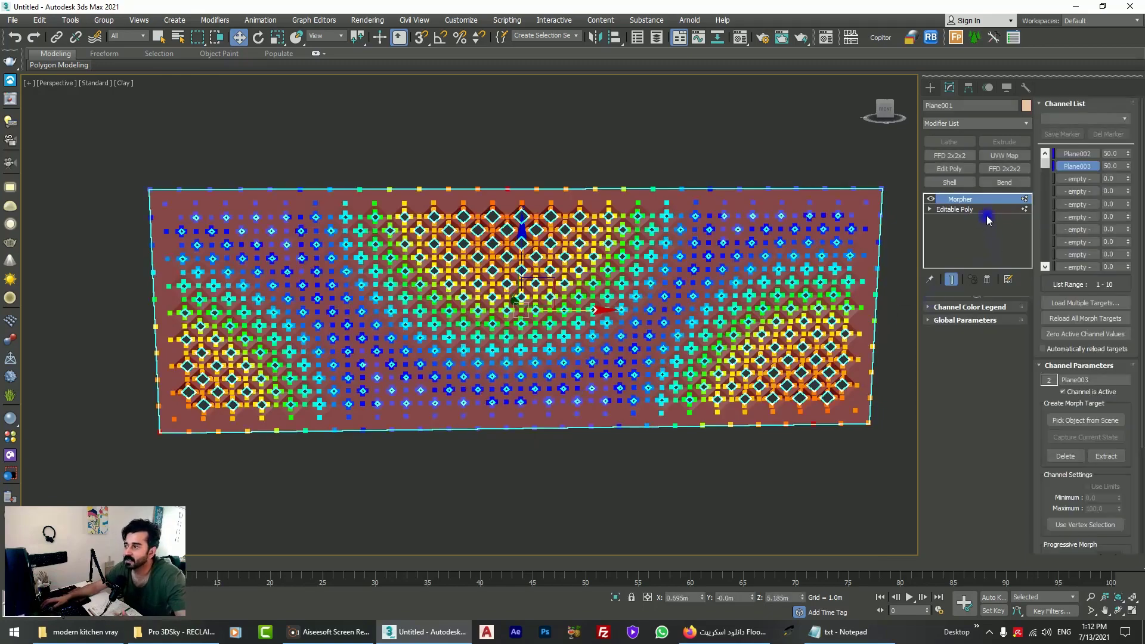
click(978, 208)
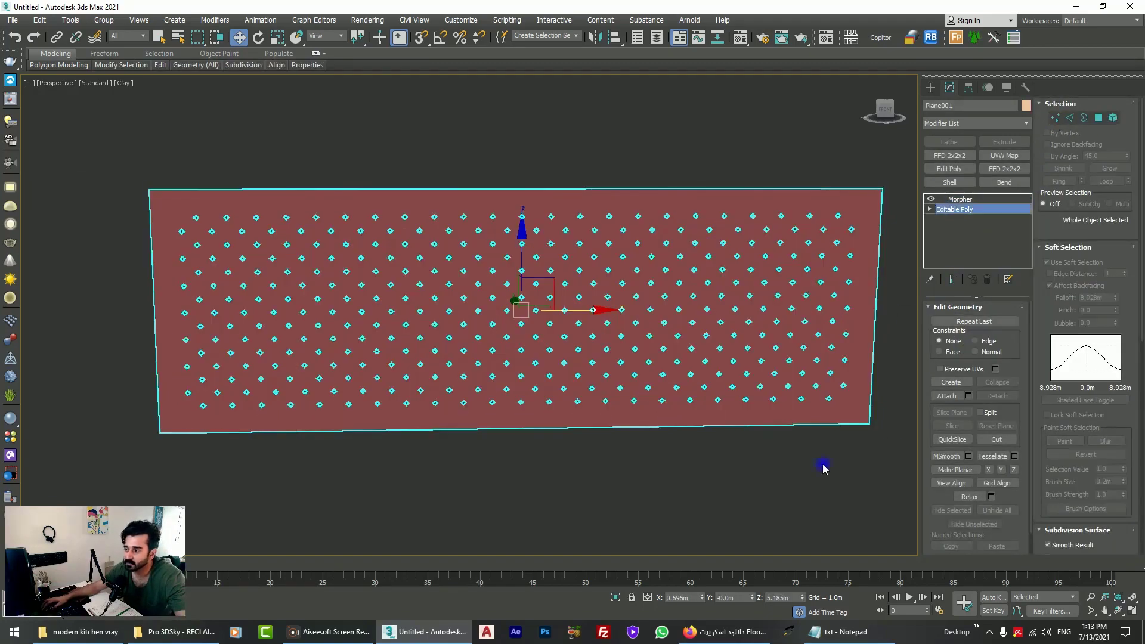
Reselect the plane and step between its Editable Poly and Morpher levels in the stack
click(823, 469)
click(665, 384)
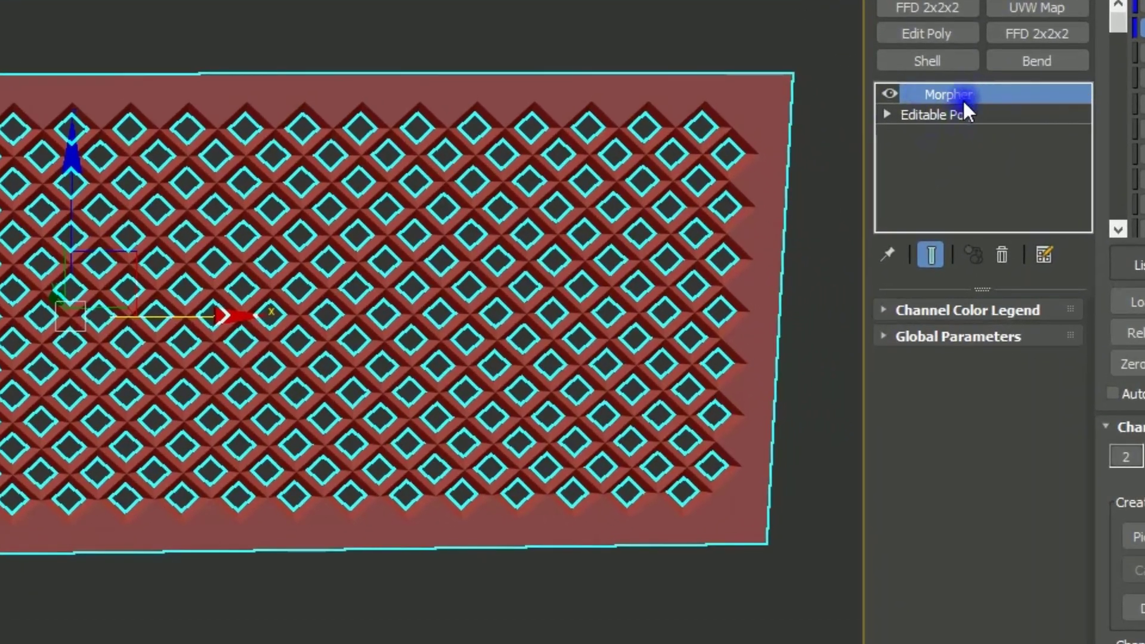
click(967, 208)
click(961, 97)
click(970, 113)
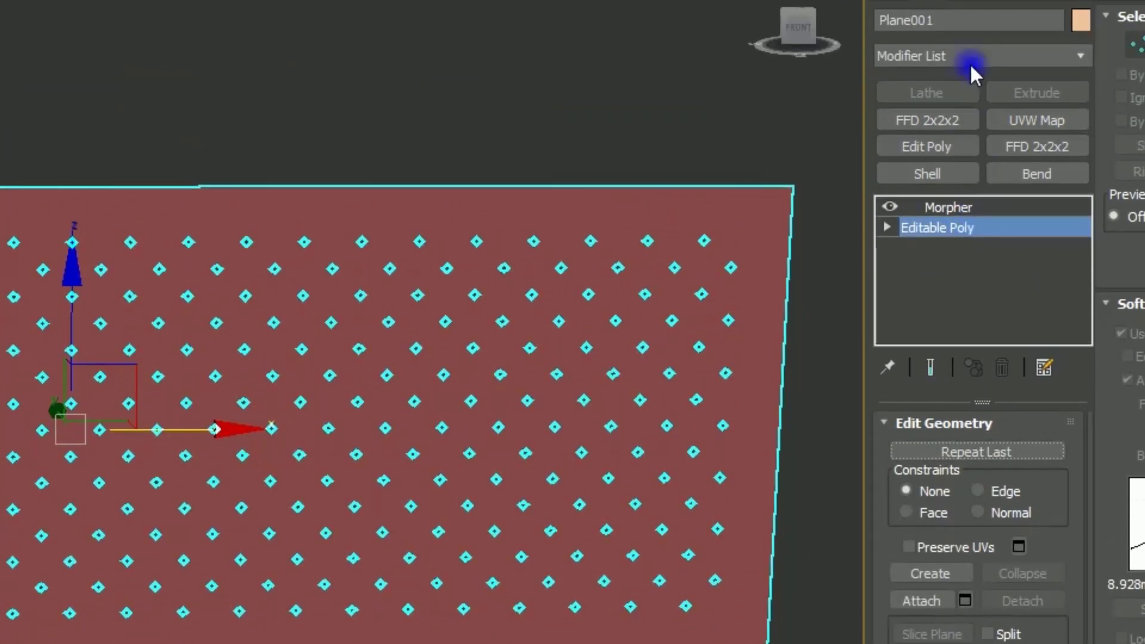
Add a Vol. Select modifier above Editable Poly, then go to the Create panel's Standard Primitives
click(968, 88)
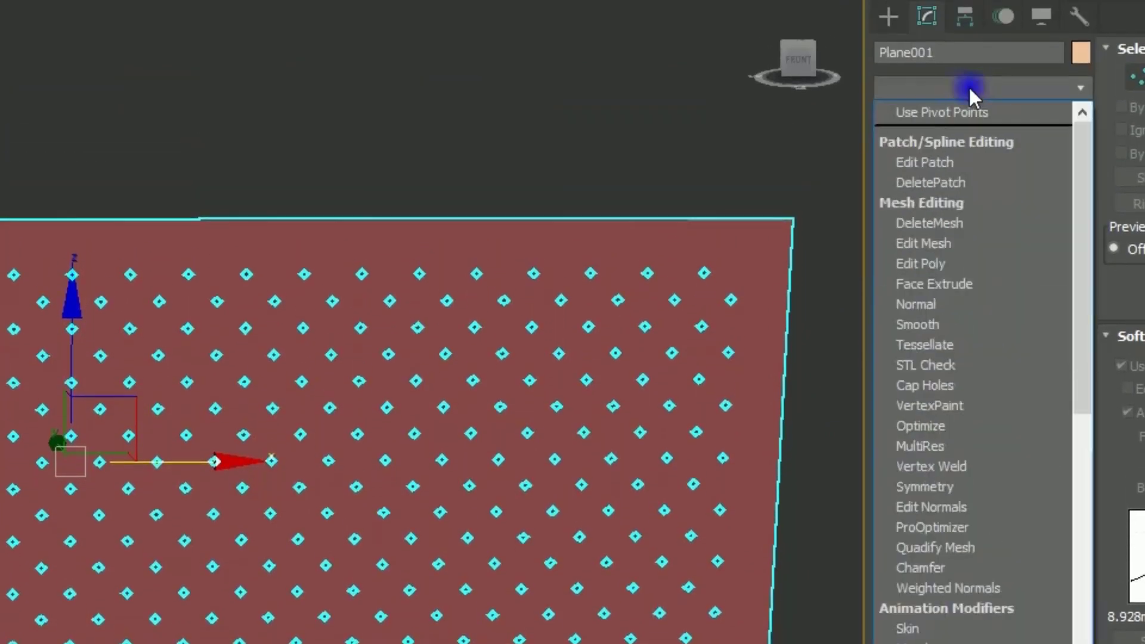
text(vol)
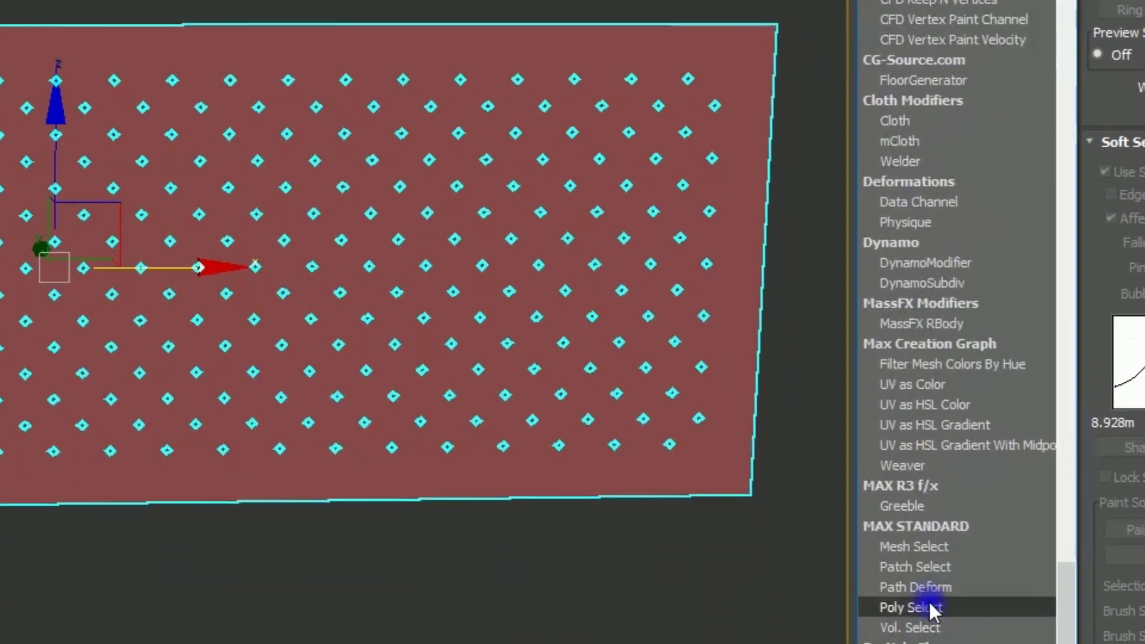
click(921, 626)
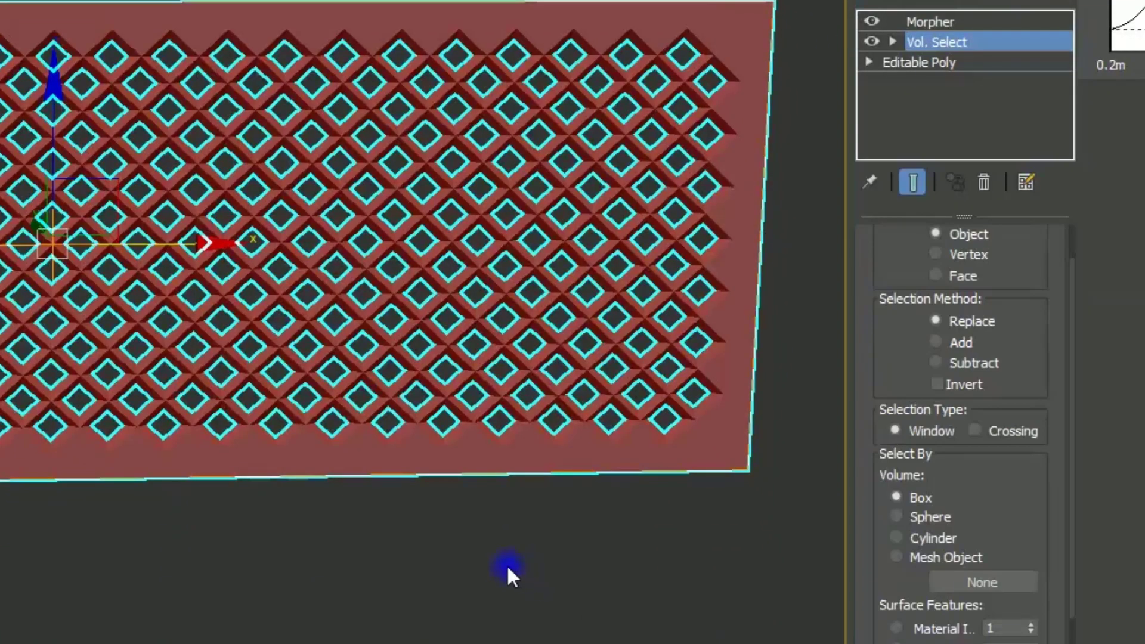
click(507, 566)
click(590, 109)
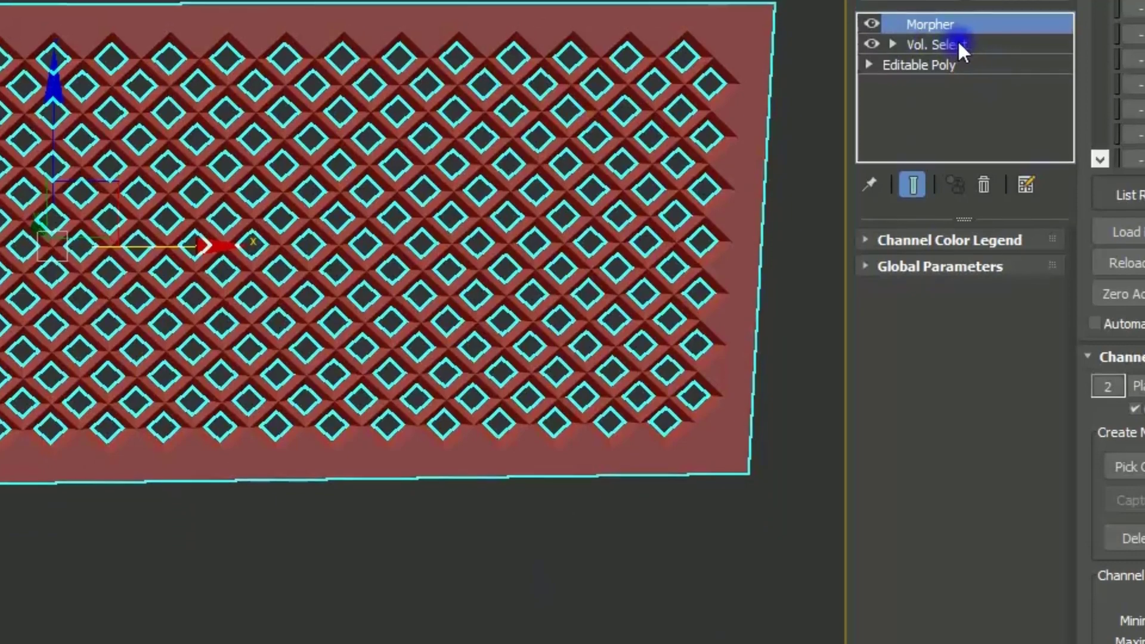
click(957, 44)
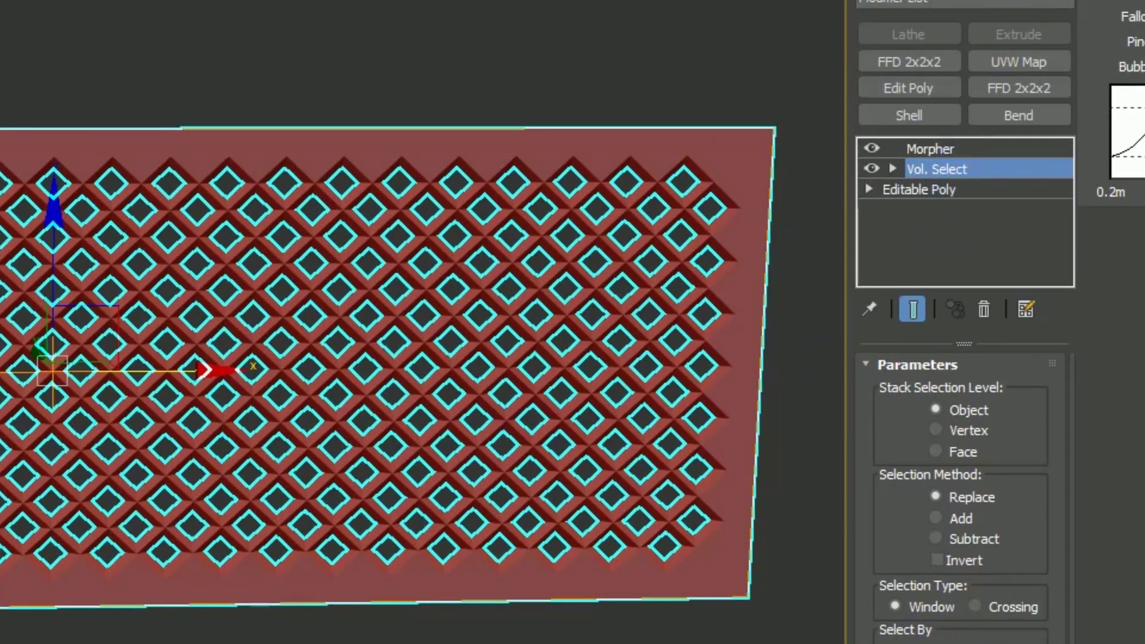
click(871, 2)
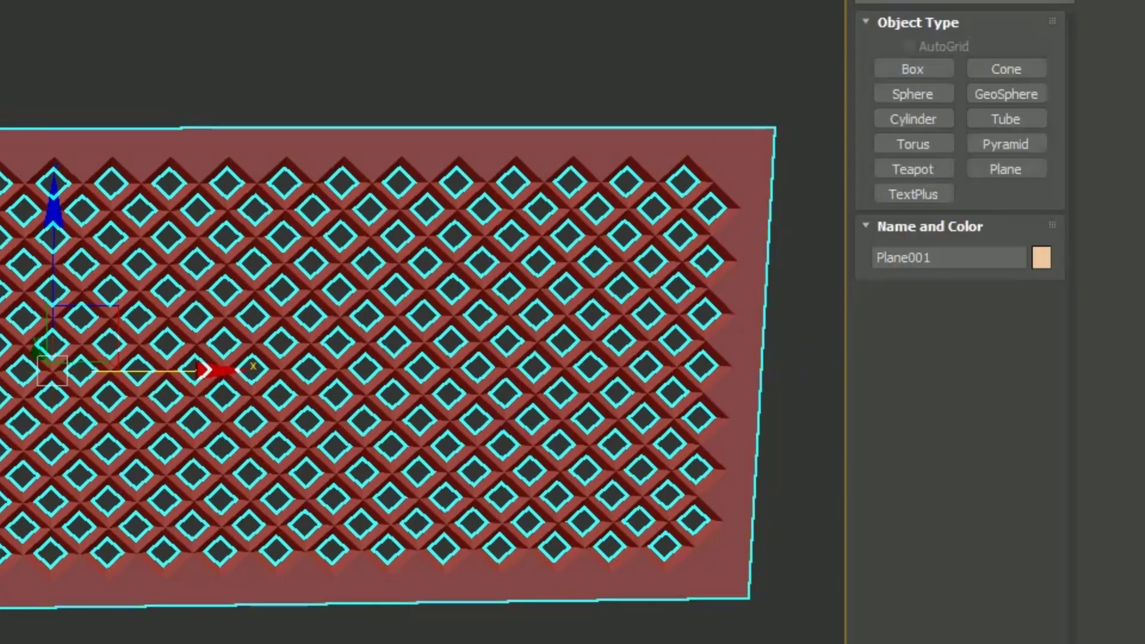
Create a sphere at the plane's lower-left edge and add an FFD 2x2x2 modifier
click(922, 93)
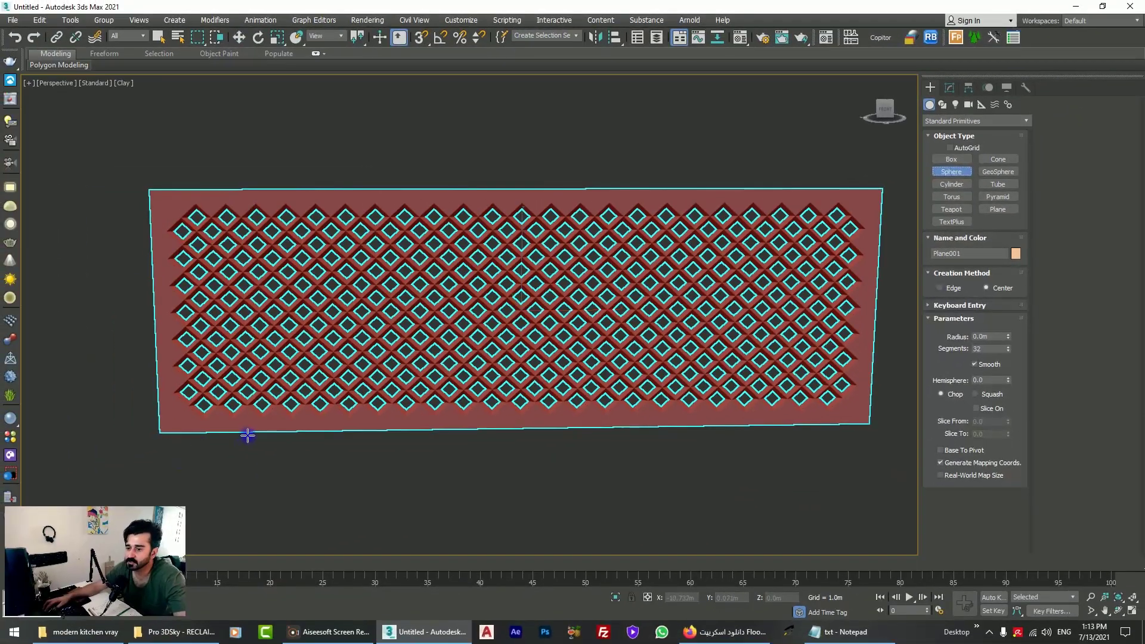
drag(249, 435, 251, 446)
key(w)
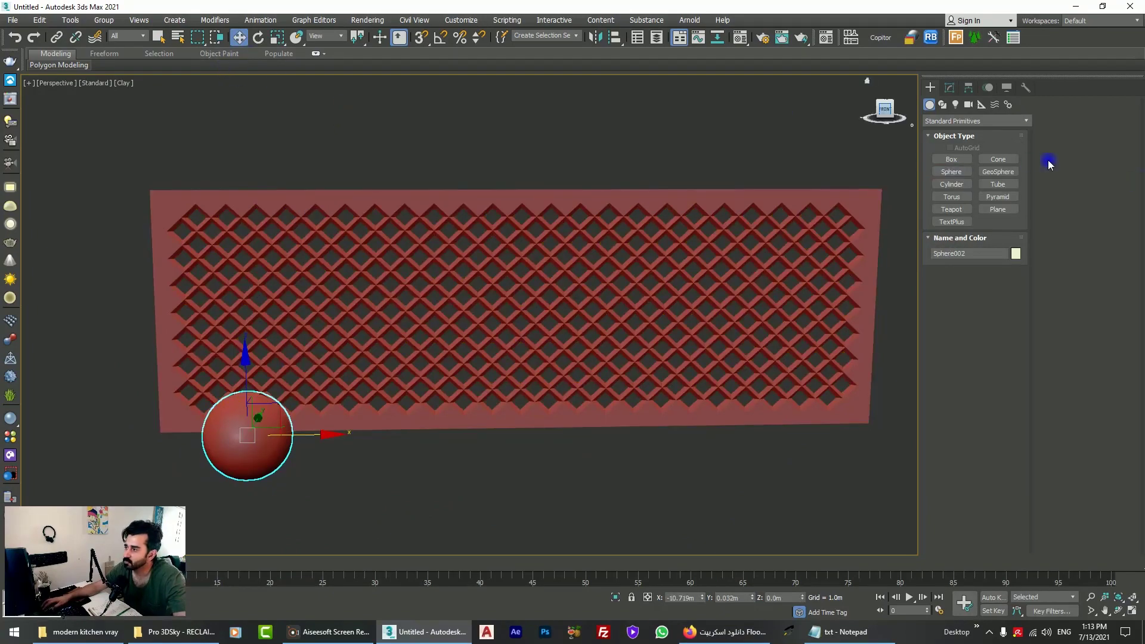
click(949, 88)
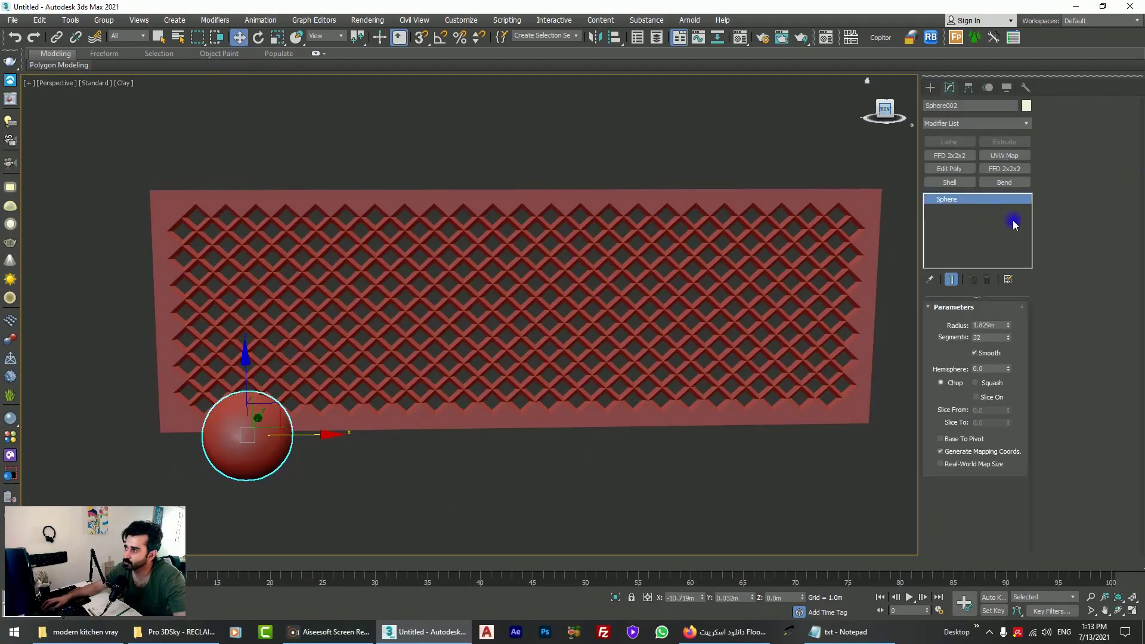
click(1007, 170)
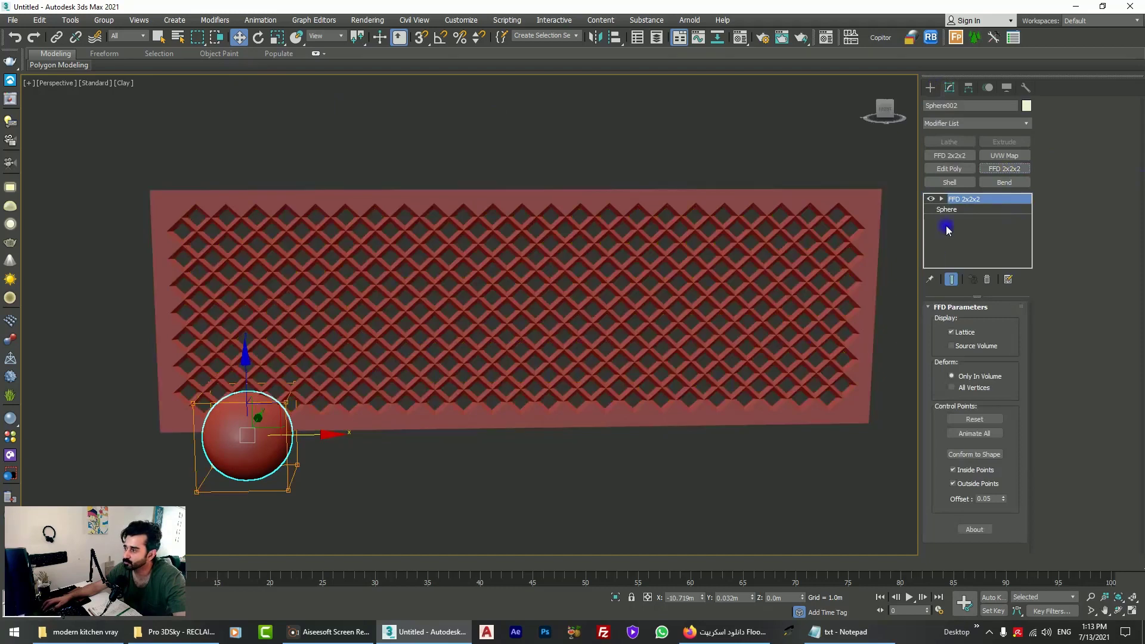
Drag the FFD lattice corners to stretch the sphere into a tilted teardrop
drag(291, 407, 385, 307)
drag(223, 378, 180, 406)
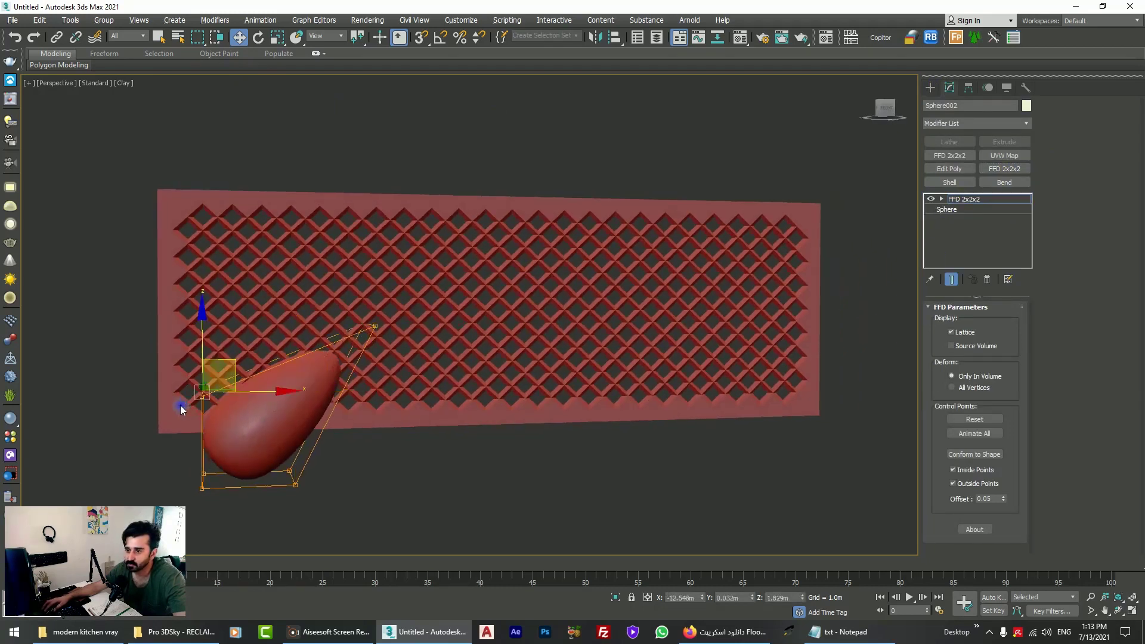
drag(234, 368, 196, 342)
drag(358, 462, 330, 389)
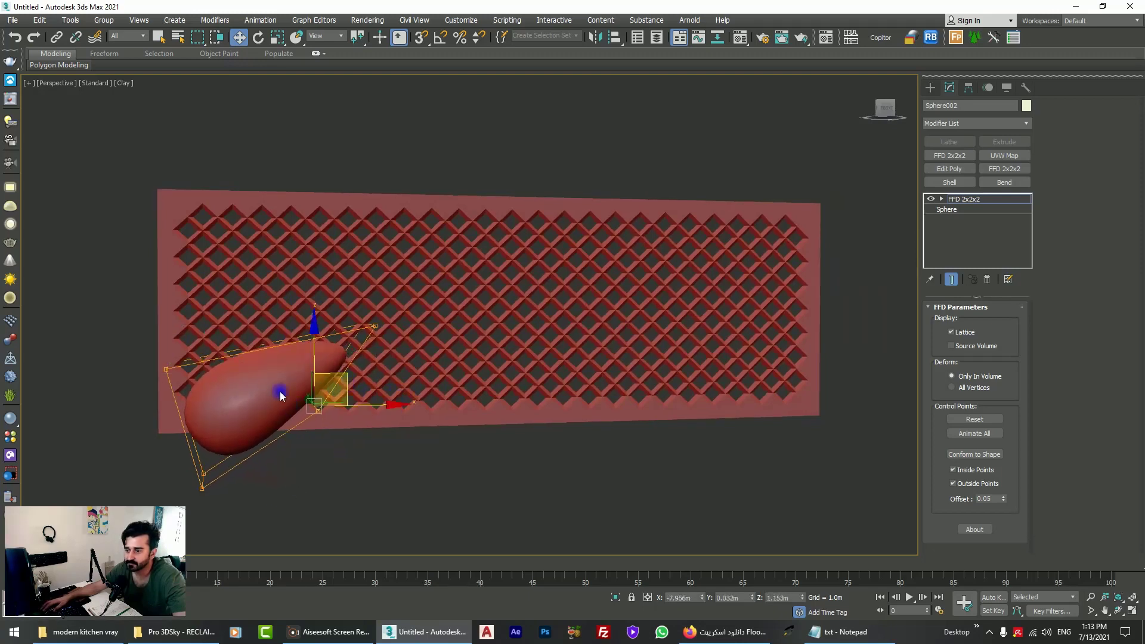
Convert the teardrop sphere to an Editable Poly
click(976, 199)
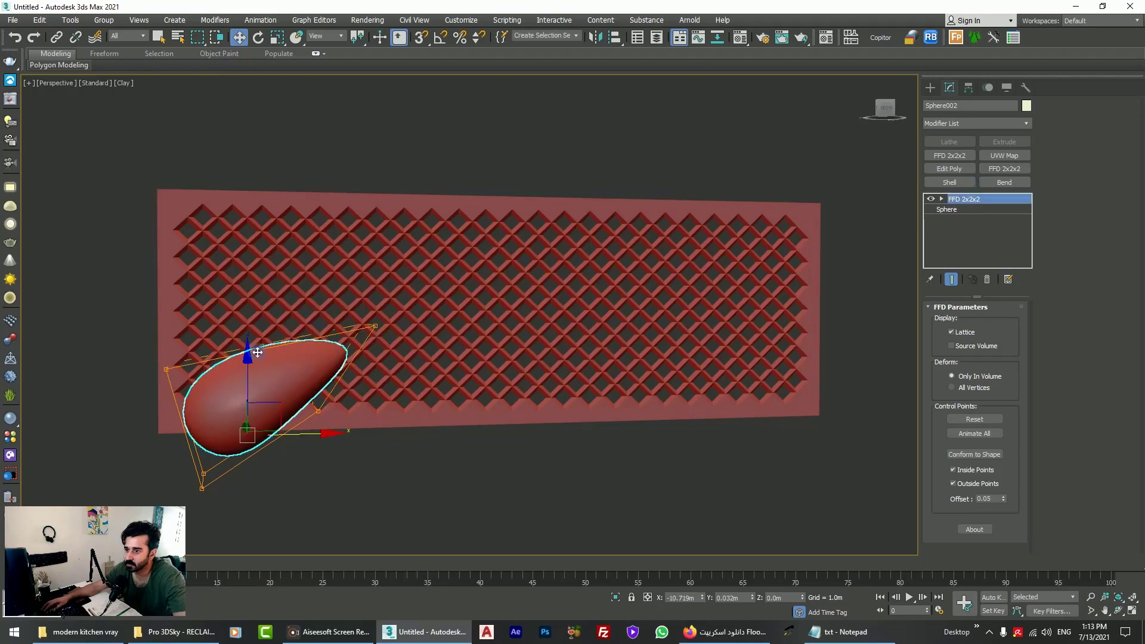
right_click(271, 379)
mouse_move(376, 507)
click(435, 518)
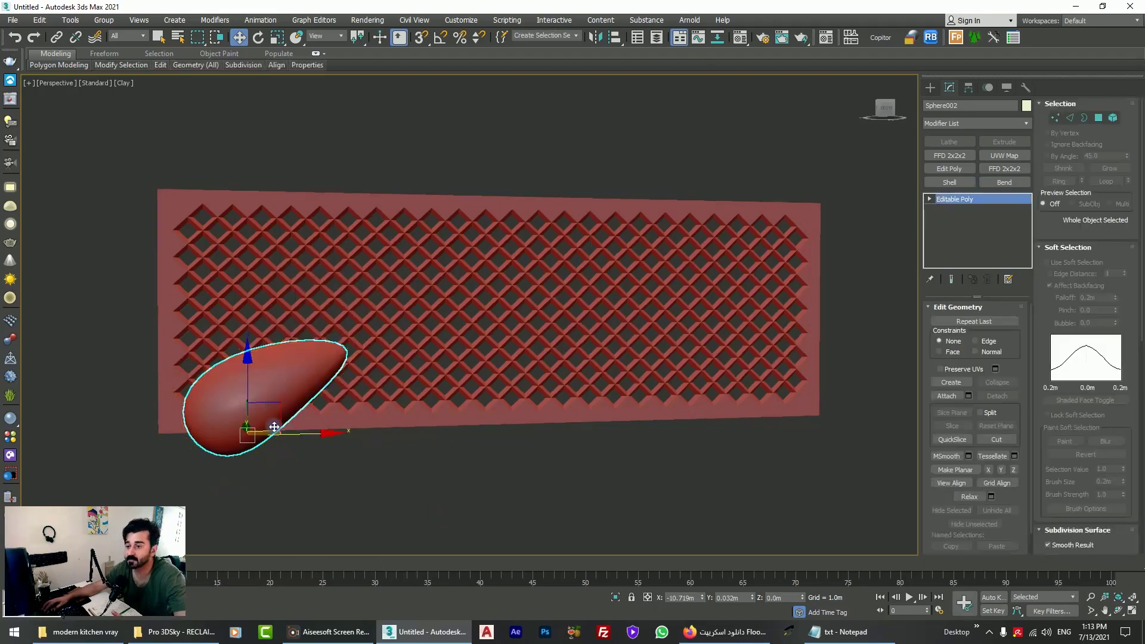
Set the plane's Vol. Select to Vertex and Mesh Object, picking Sphere002 as the volume
click(724, 207)
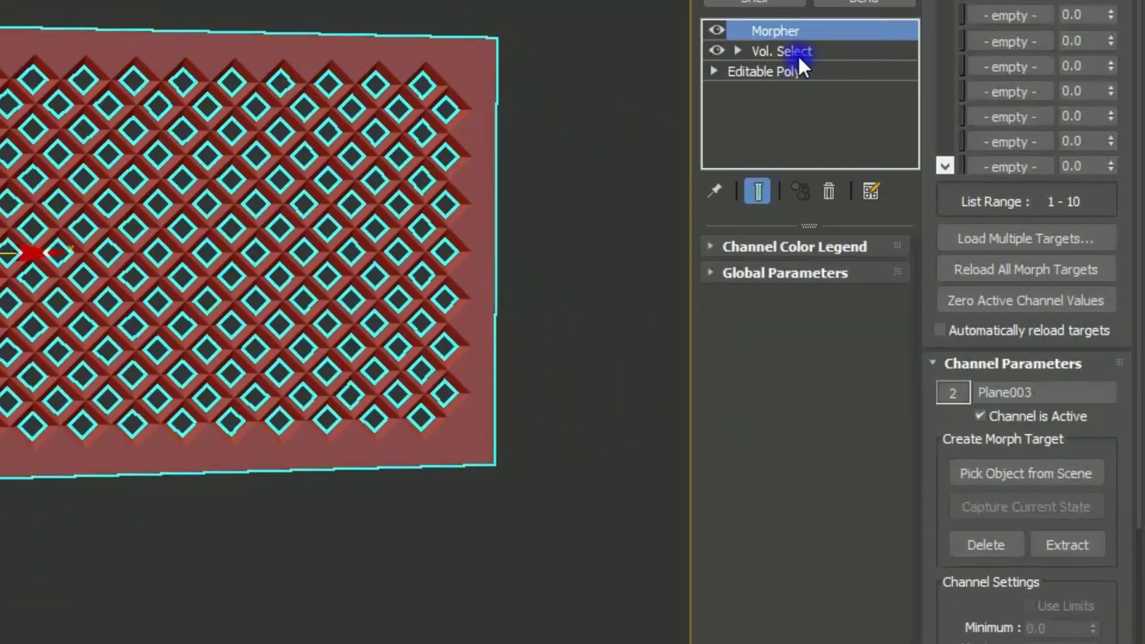
click(797, 52)
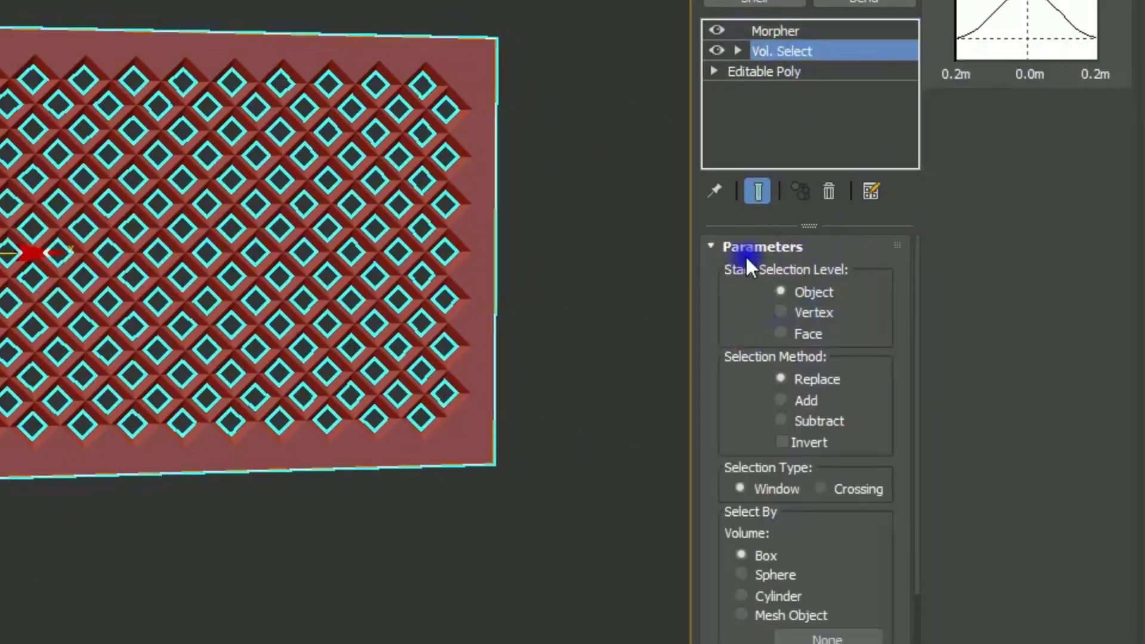
click(793, 310)
drag(730, 400, 737, 313)
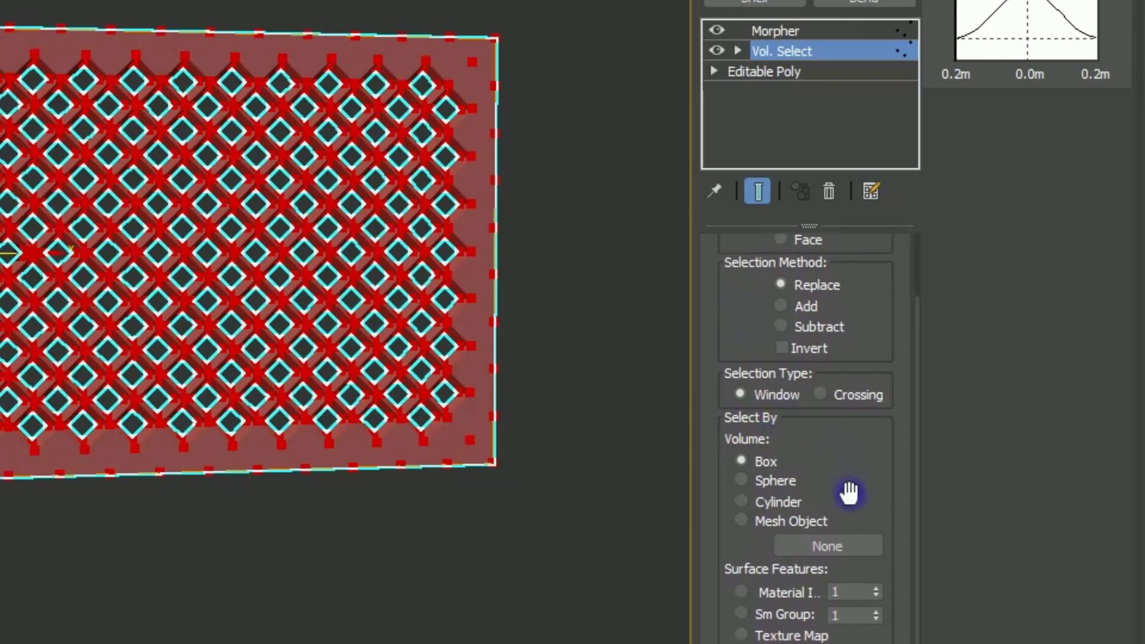
click(759, 521)
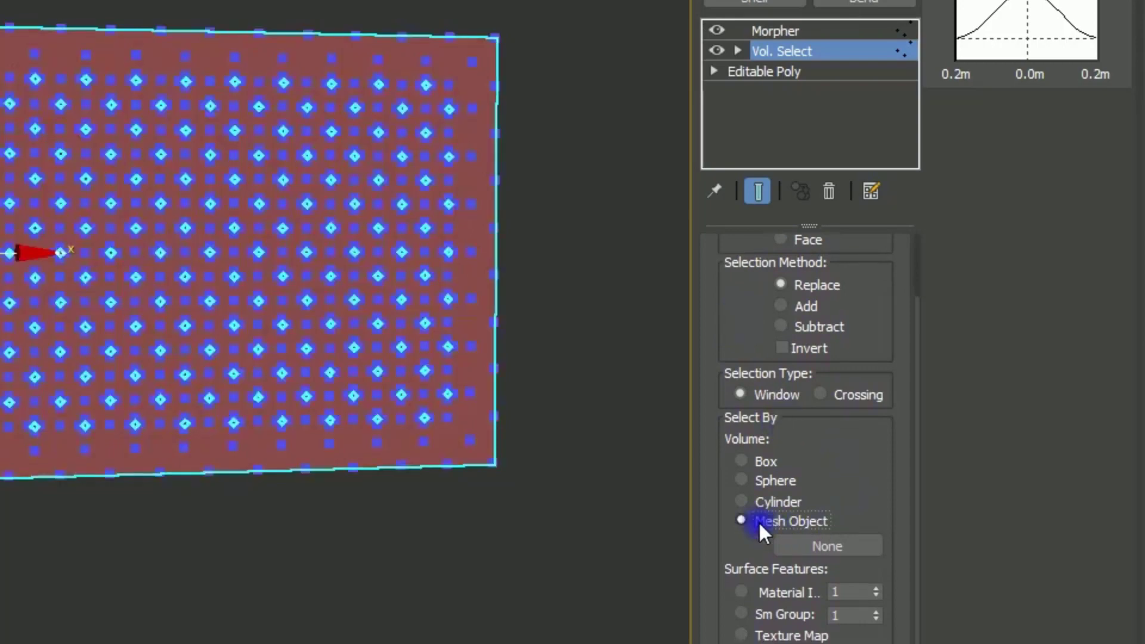
click(826, 545)
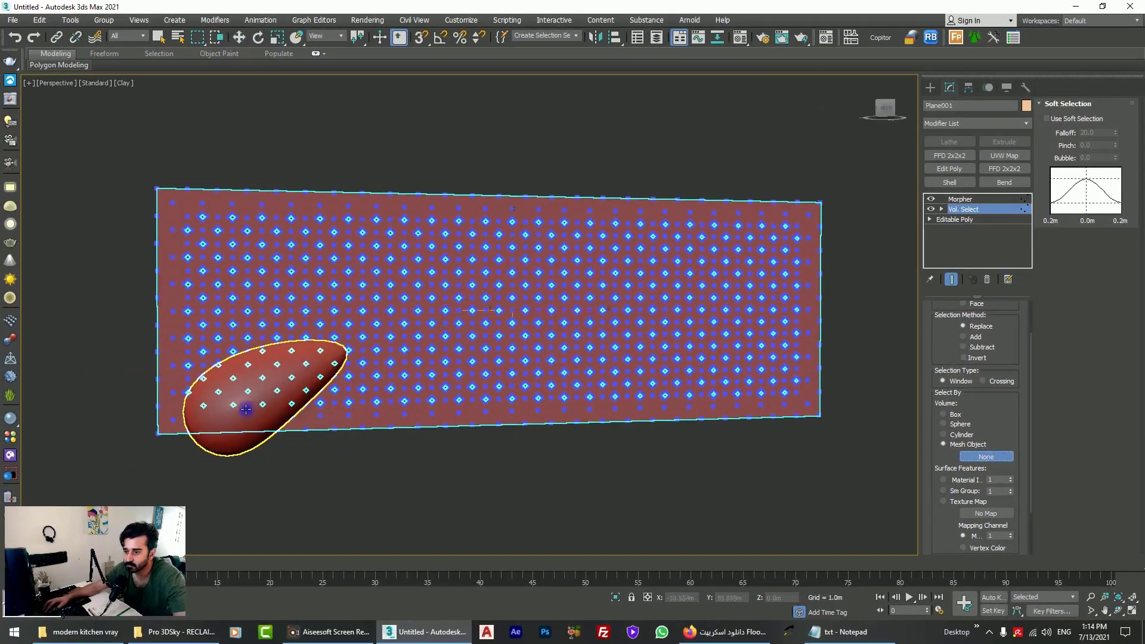
click(247, 417)
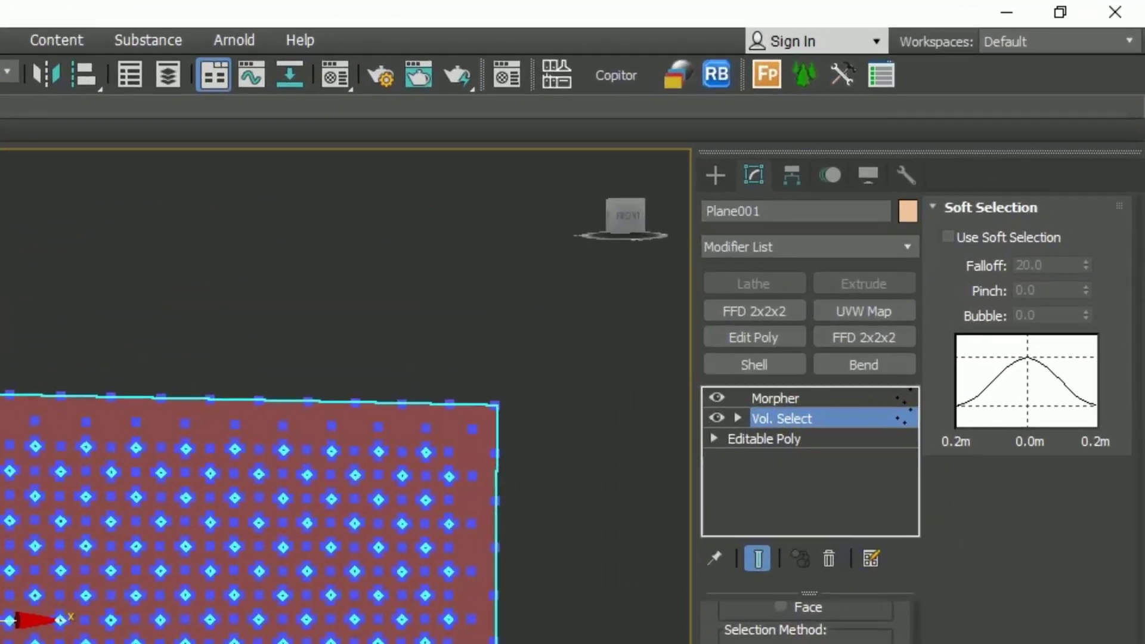
Turn on Vol. Select soft selection with a much wider falloff and preview the result
drag(1030, 406, 1030, 448)
scroll(808, 623, up, 2)
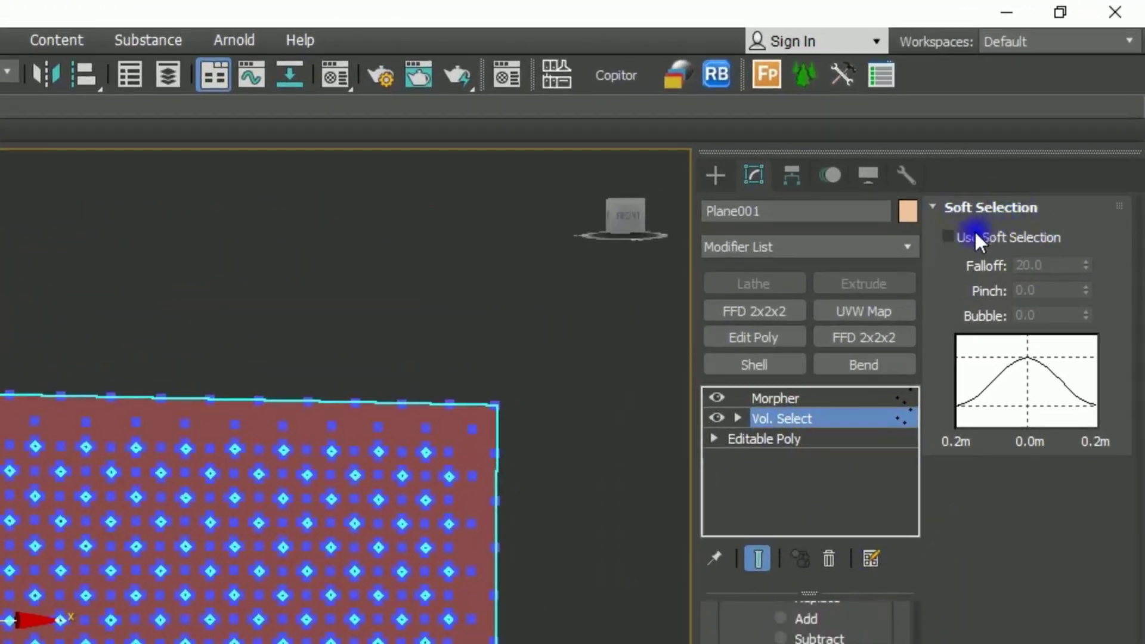
click(948, 236)
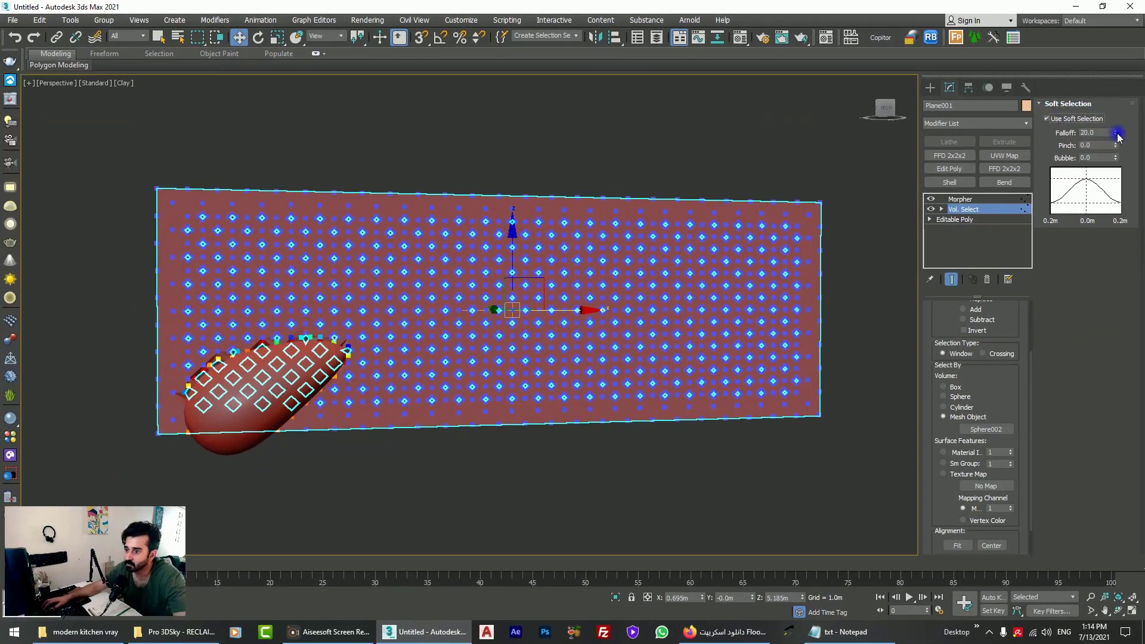
drag(1117, 134, 690, 119)
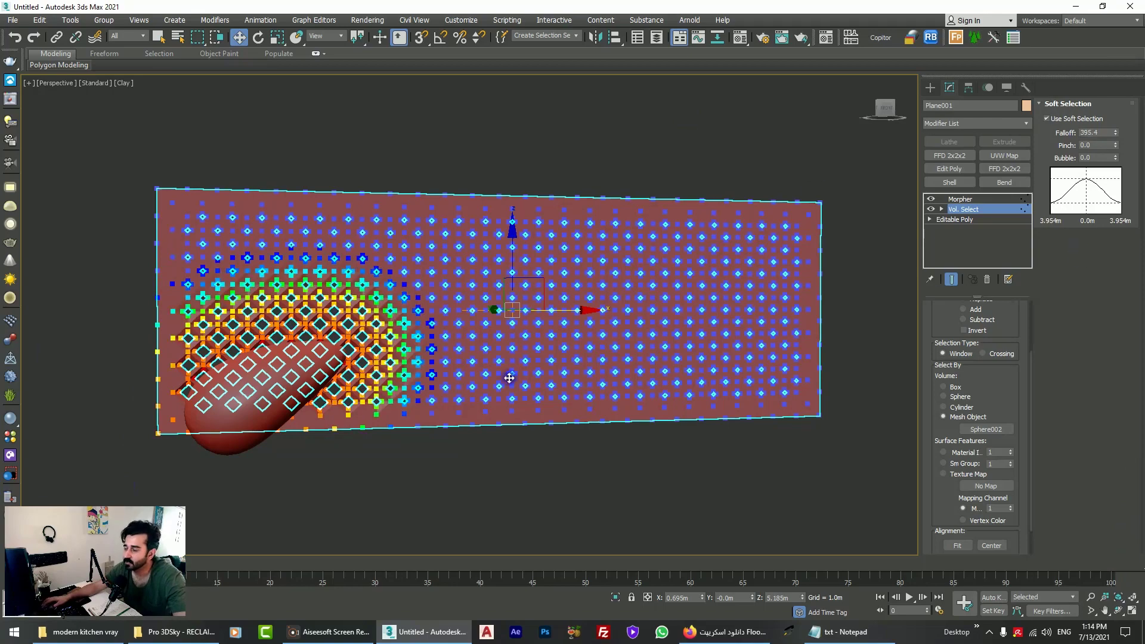
click(395, 463)
alt+middle_drag(391, 428, 384, 406)
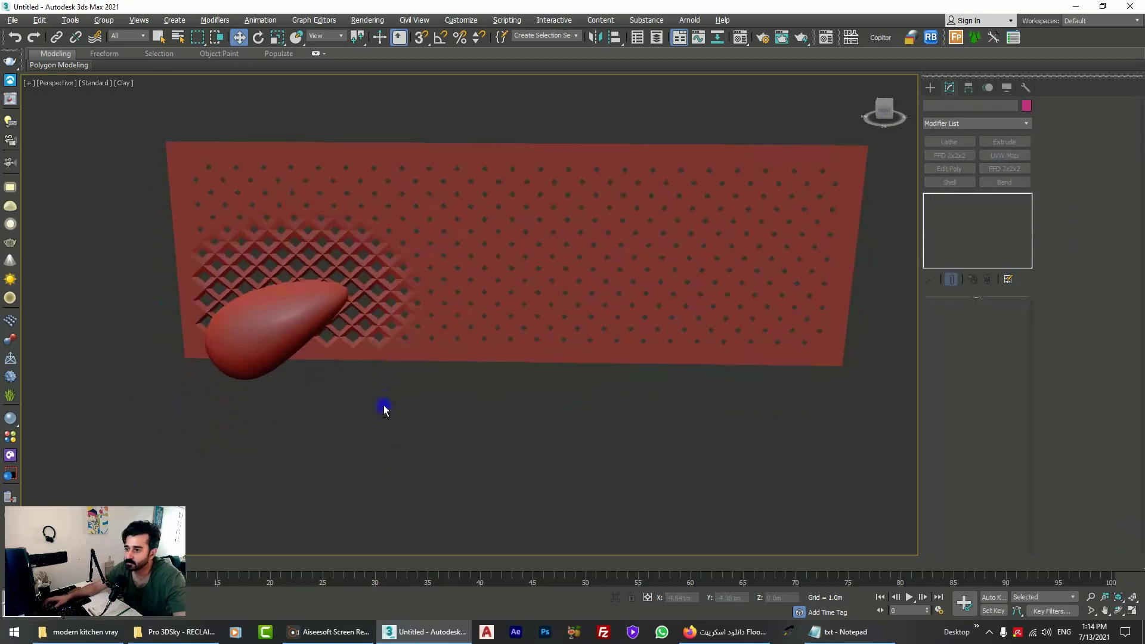
Move the teardrop Sphere002 to the plane's upper-left corner and turn on Auto Key
click(261, 346)
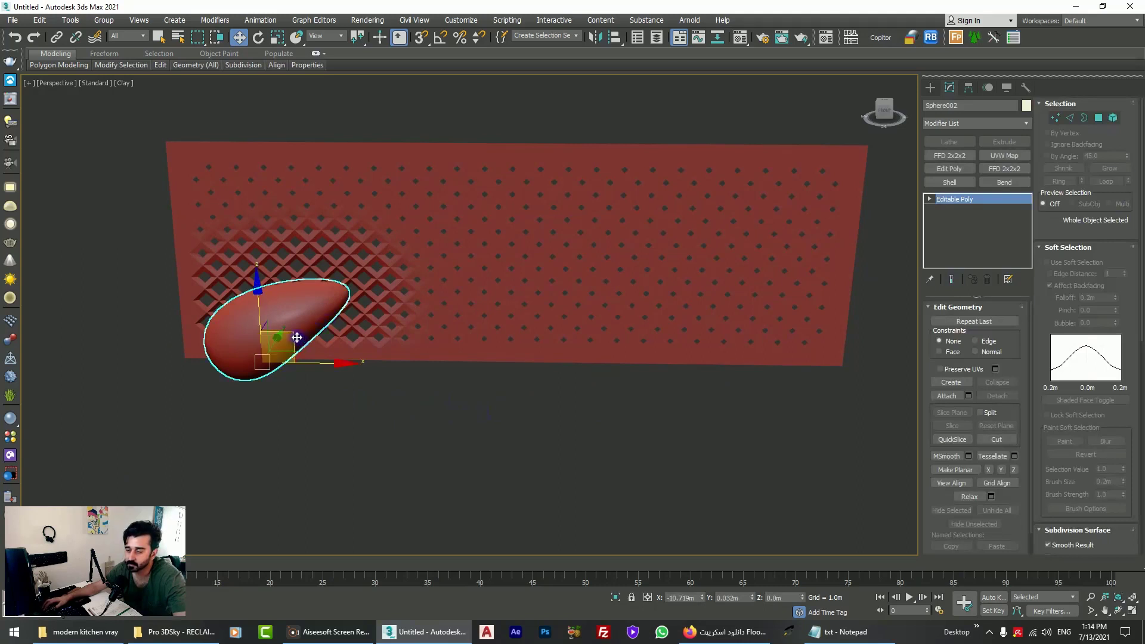
drag(297, 338, 222, 200)
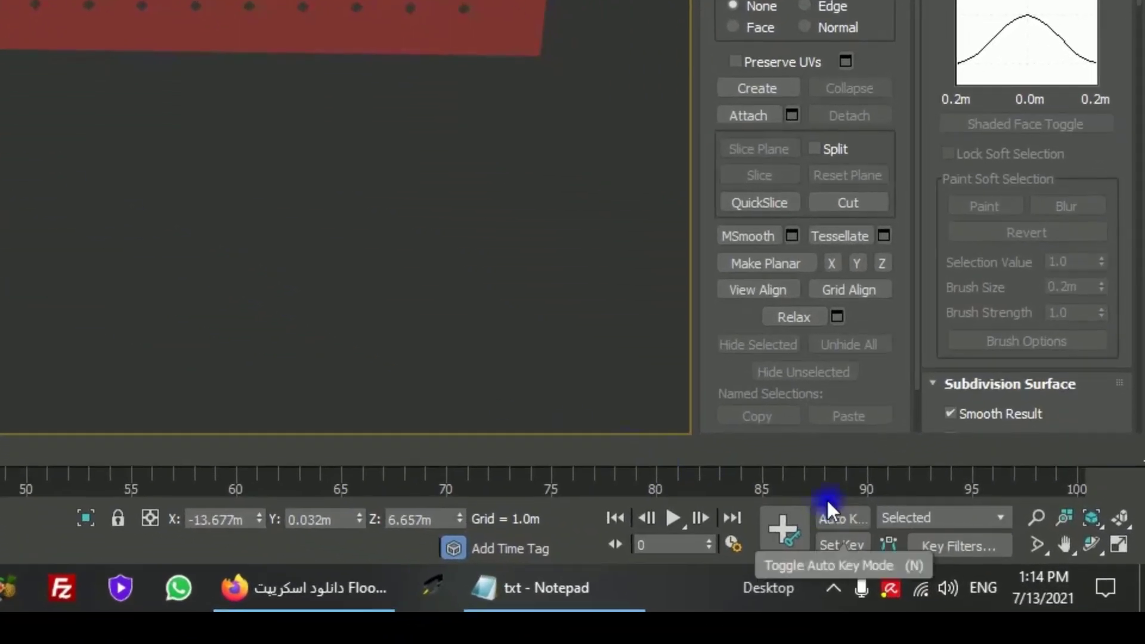
click(838, 516)
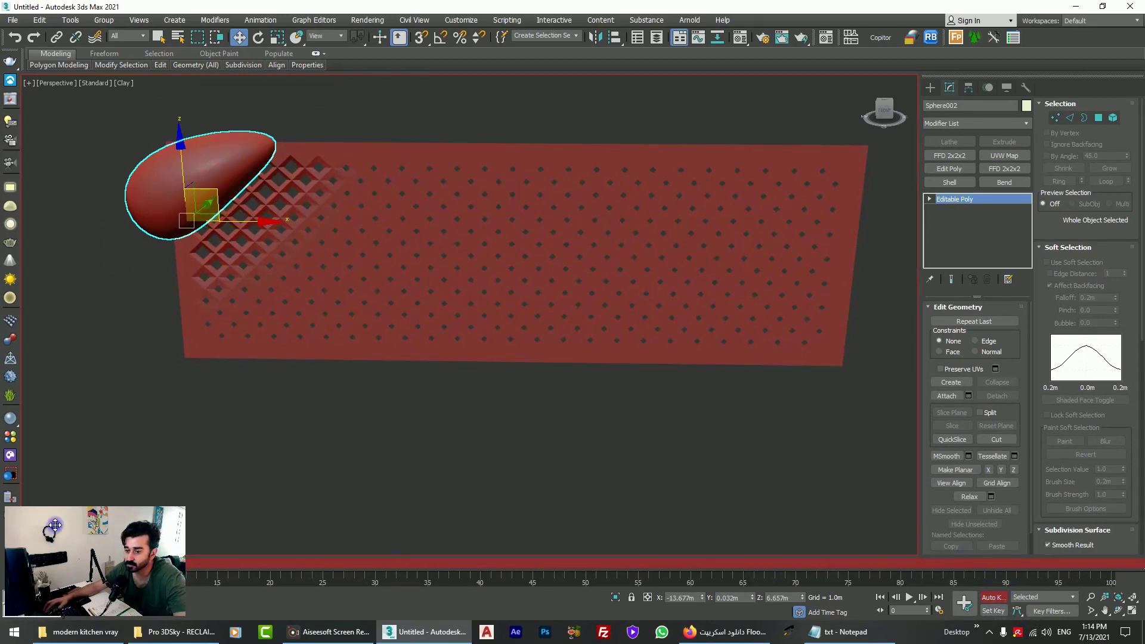
drag(87, 571, 118, 489)
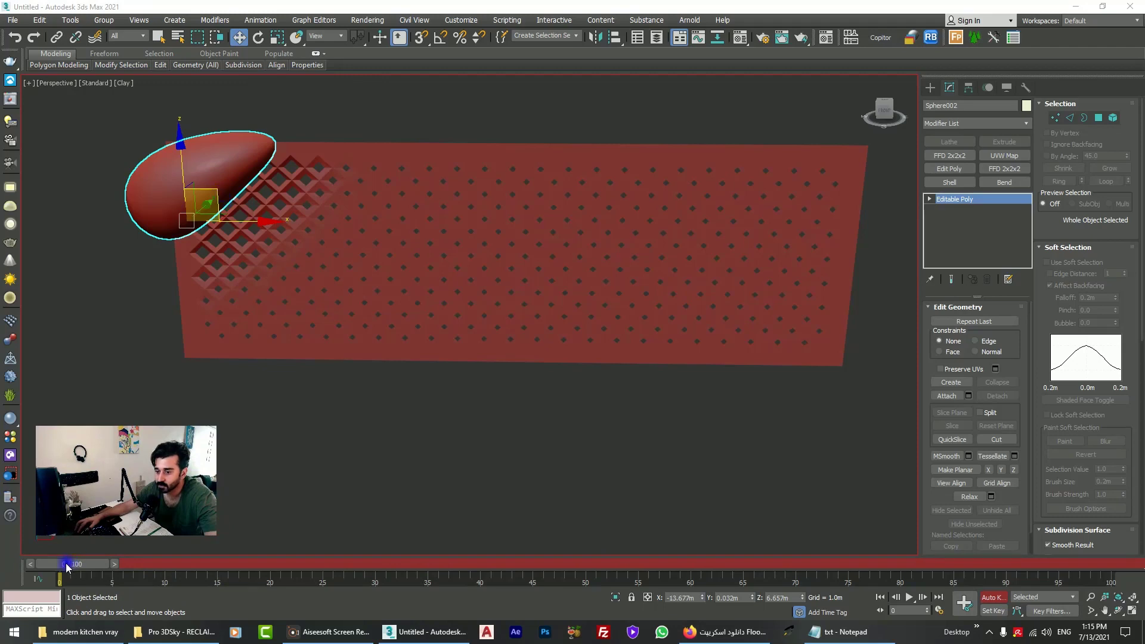
At frame 100, move the teardrop to the plane's lower-right, then return to frame 0
drag(67, 566, 1109, 564)
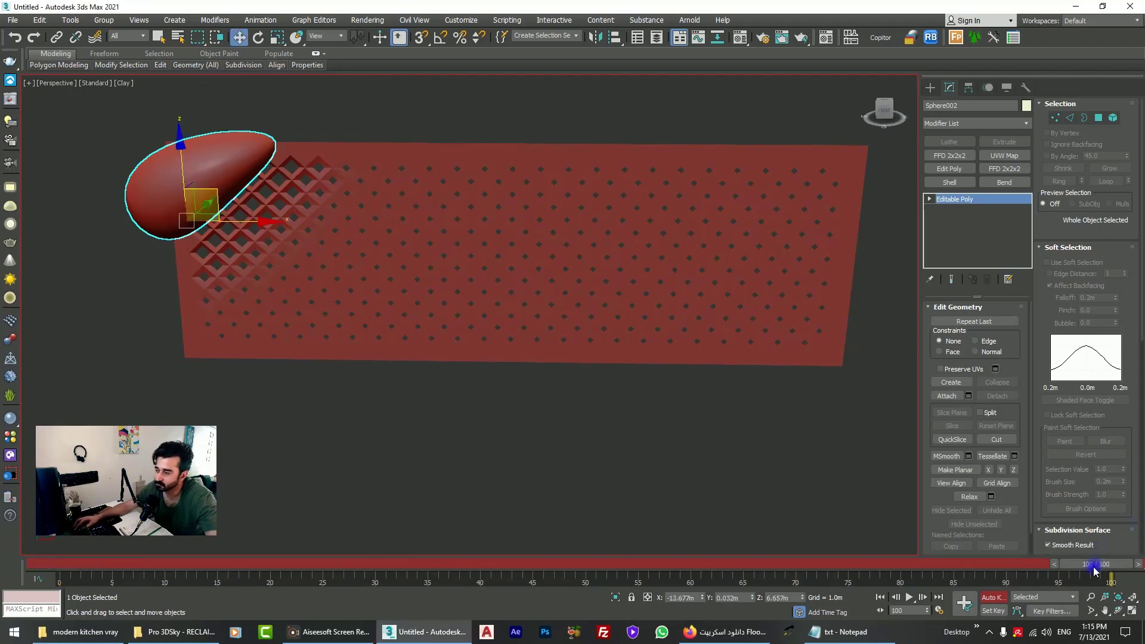
drag(215, 194, 846, 366)
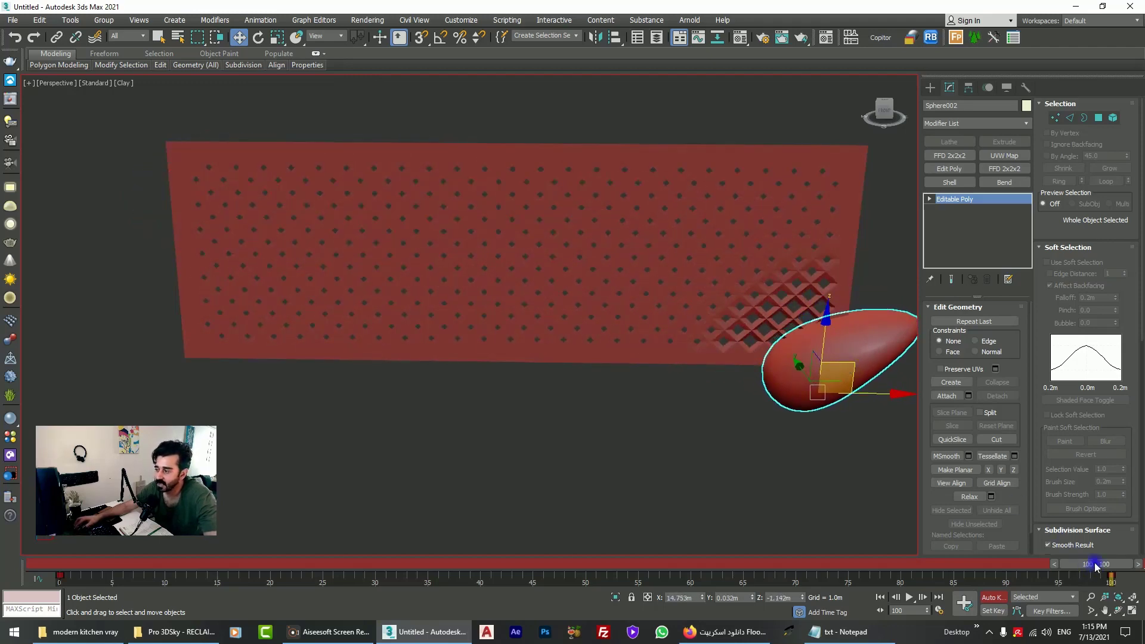
drag(1095, 566, 59, 576)
Hide the teardrop sphere with Hide Selection
key(w)
right_click(214, 165)
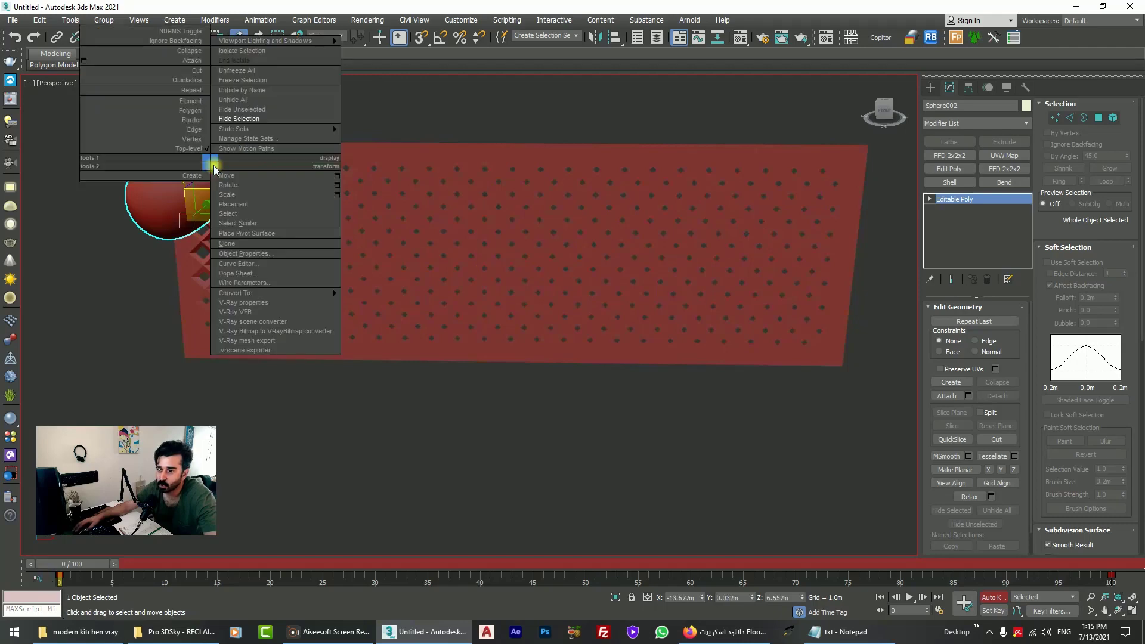
click(244, 119)
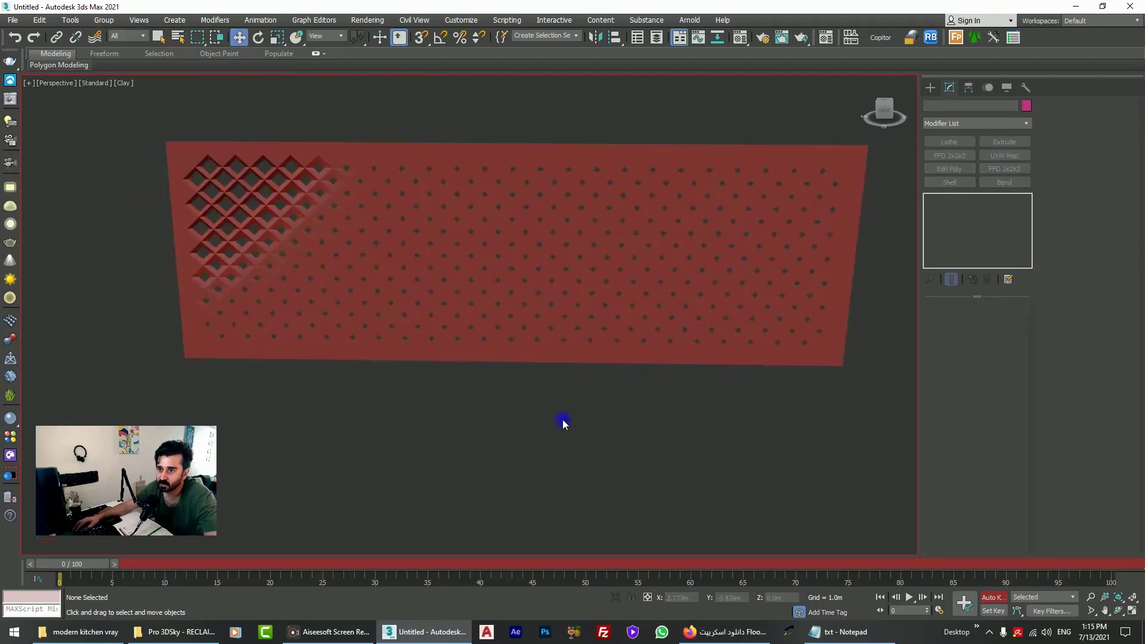